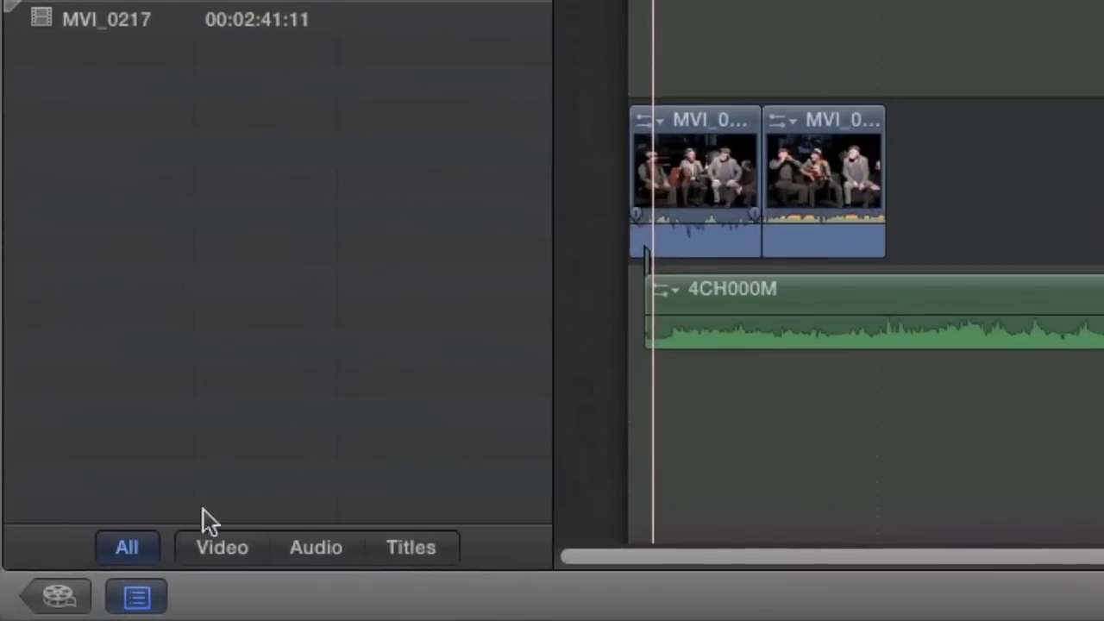
Step: From the project library, export the TLY project as an XML file named TLY in the dual-system folder
{"action": "left_click", "coordinate": [31, 608]}
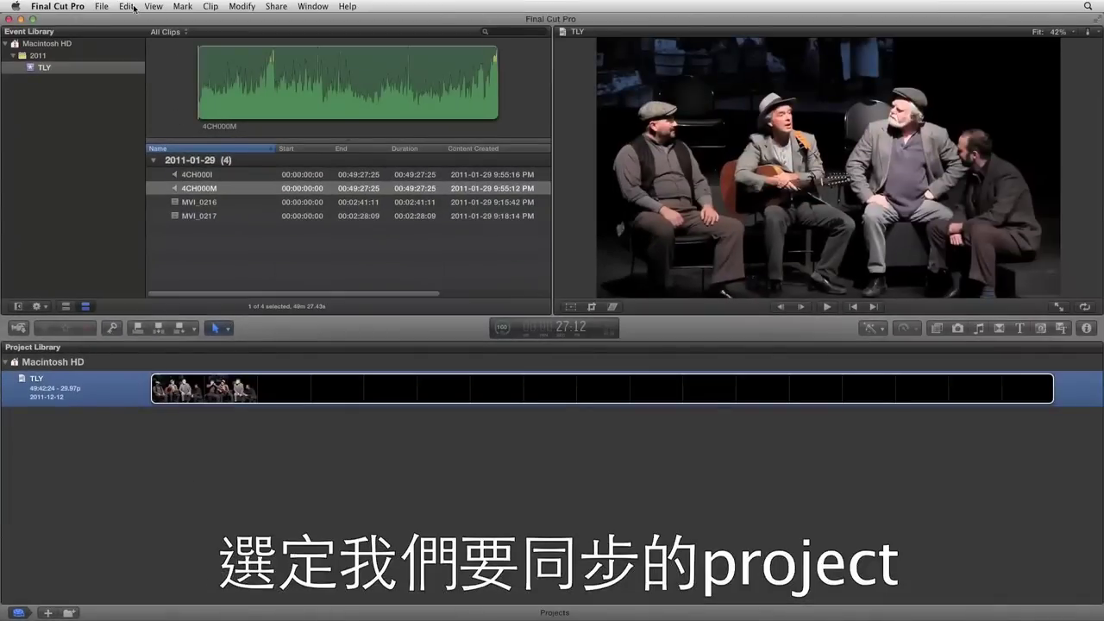
{"action": "left_click", "coordinate": [103, 7]}
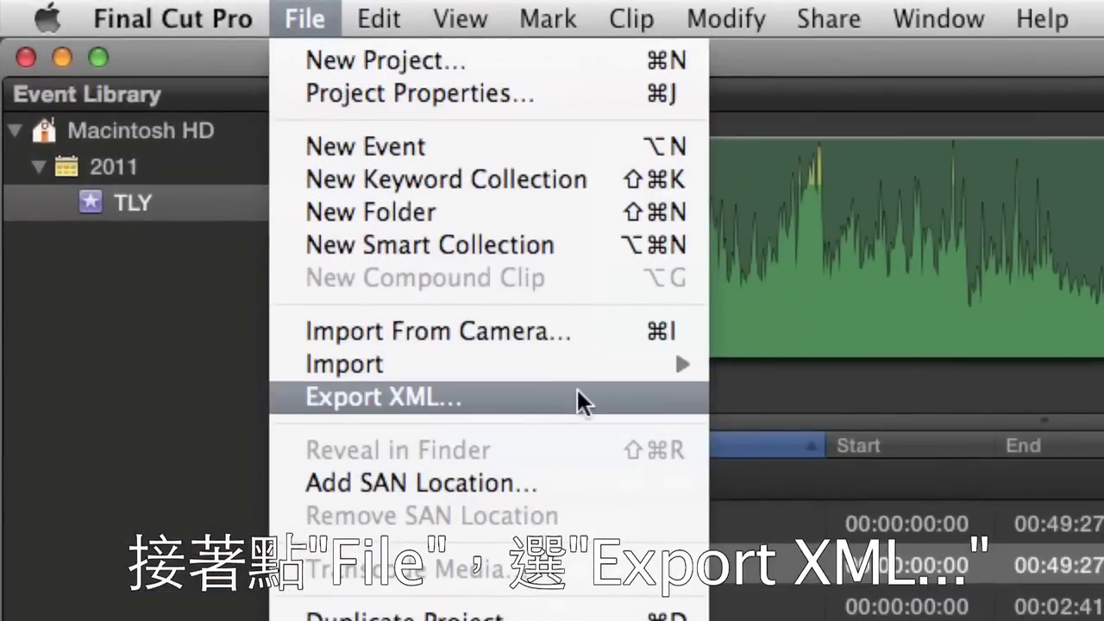
{"action": "left_click", "coordinate": [583, 401]}
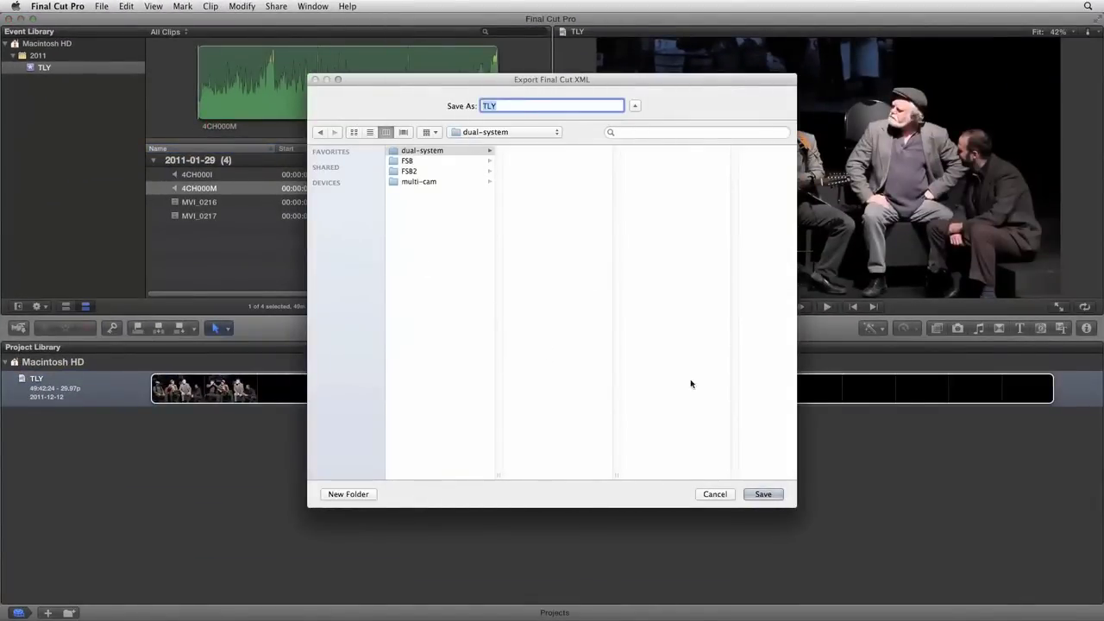
{"action": "left_click", "coordinate": [775, 497]}
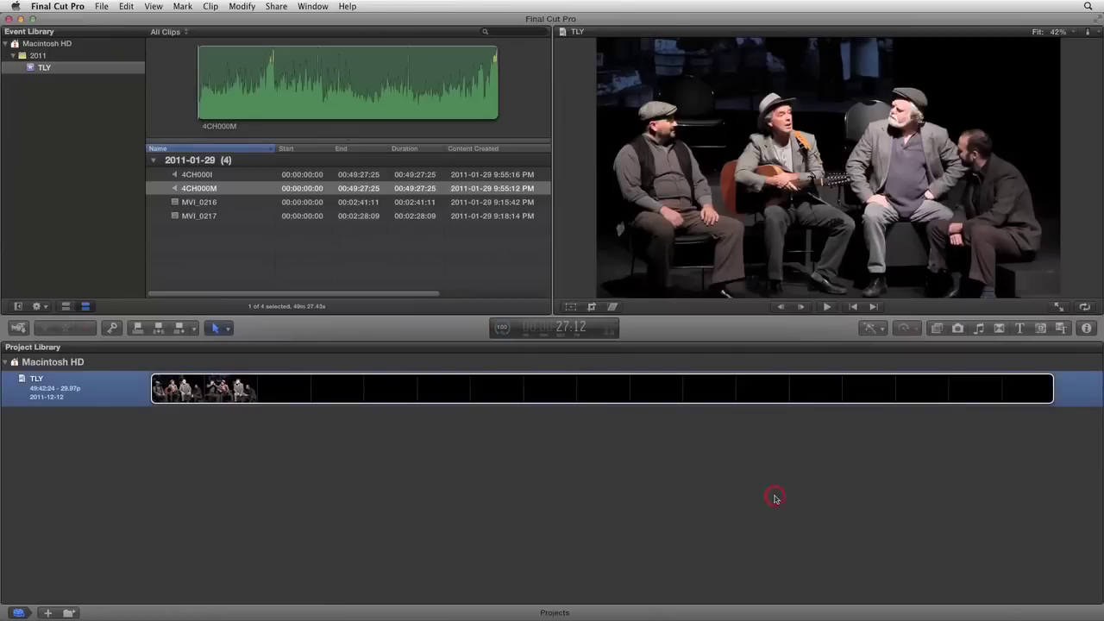
Step: Switch to PluralEyes, load TLY.fcpxml from the dual-system folder and synchronize the TLY sequence
{"action": "key", "text": "super+Tab"}
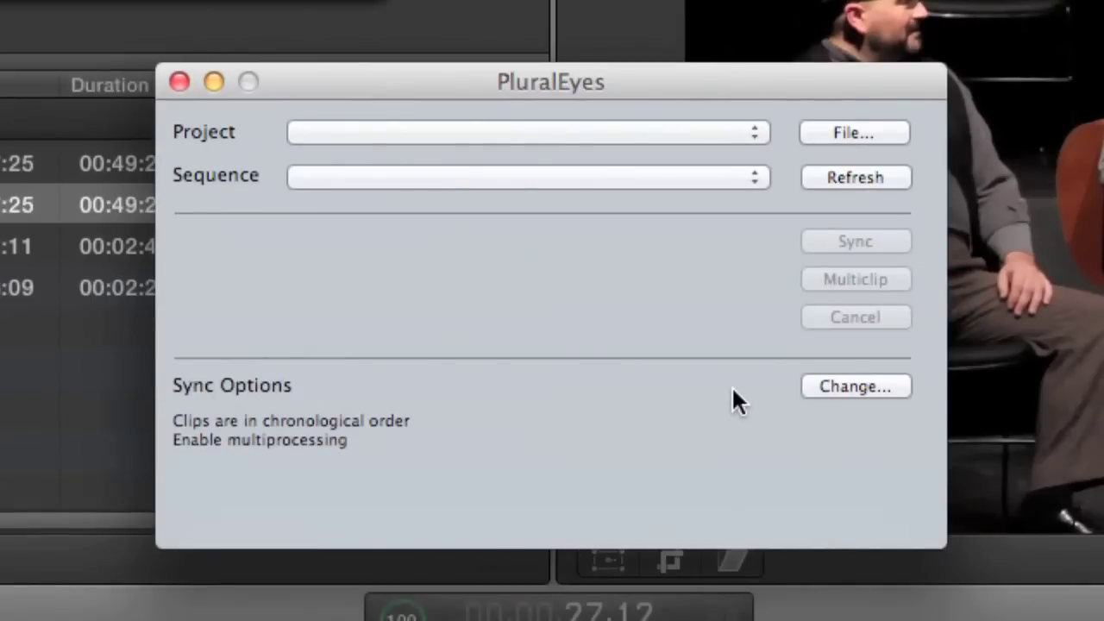
{"action": "left_click", "coordinate": [884, 129]}
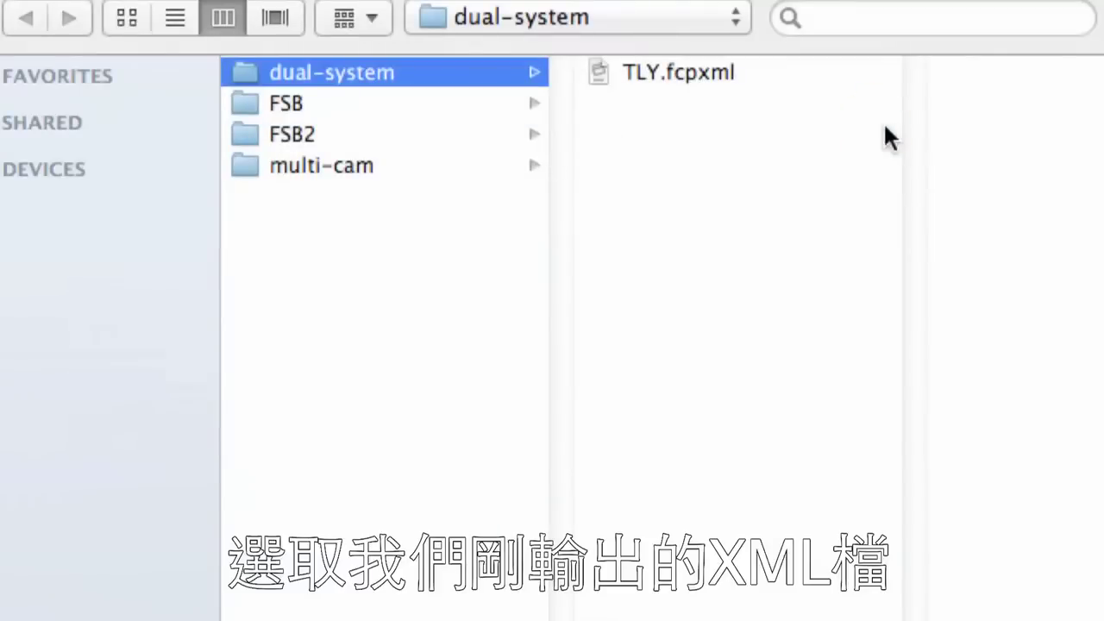
{"action": "left_click", "coordinate": [672, 76]}
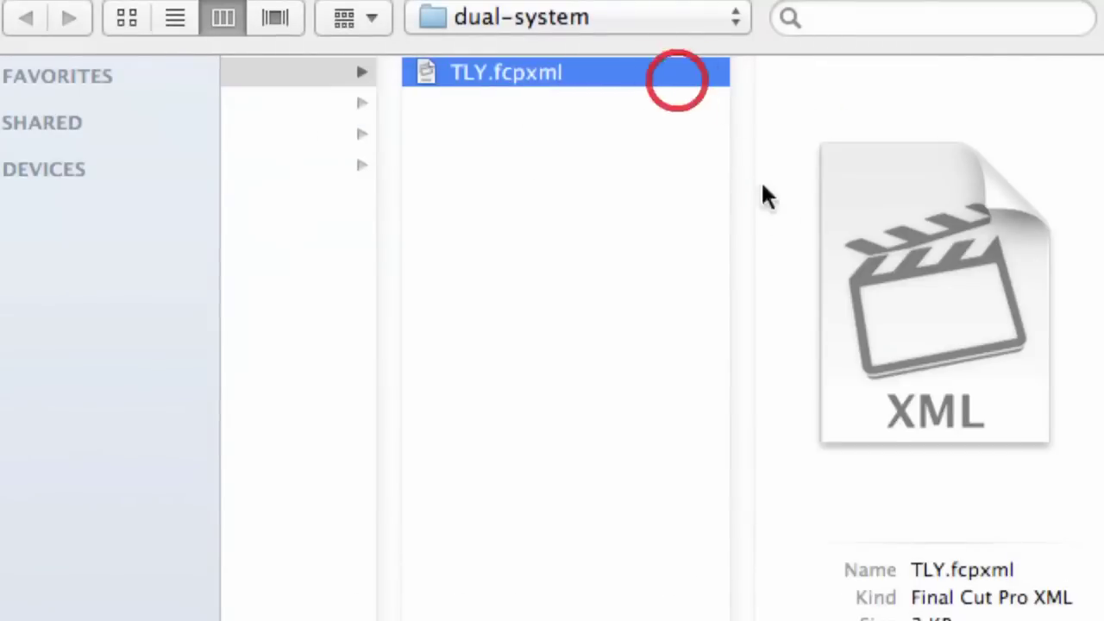
{"action": "key", "text": "Return"}
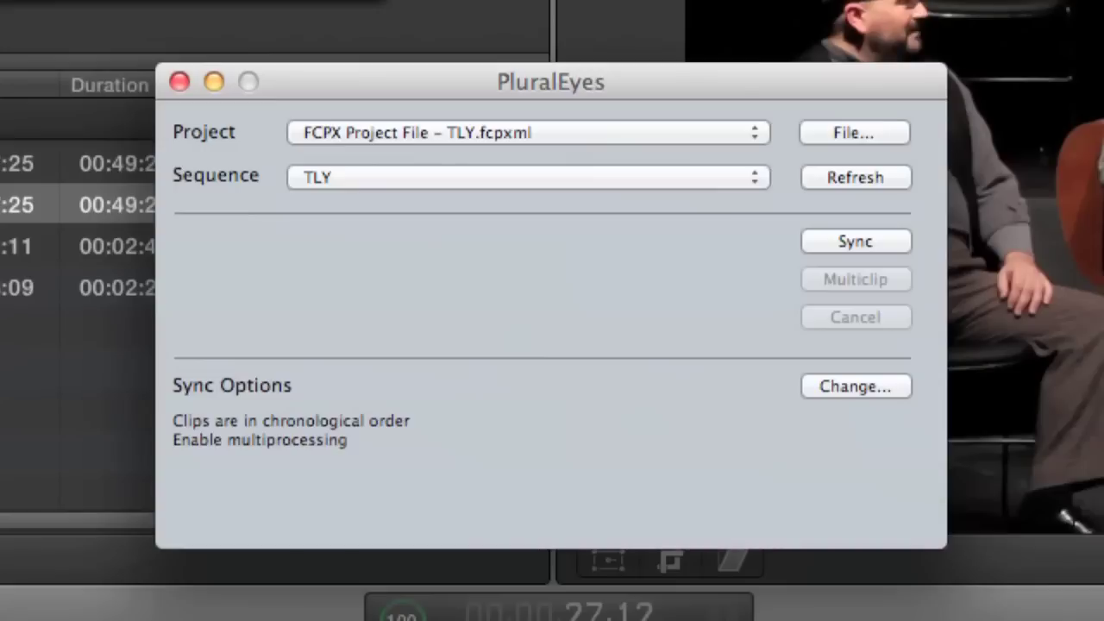
{"action": "left_click", "coordinate": [880, 237]}
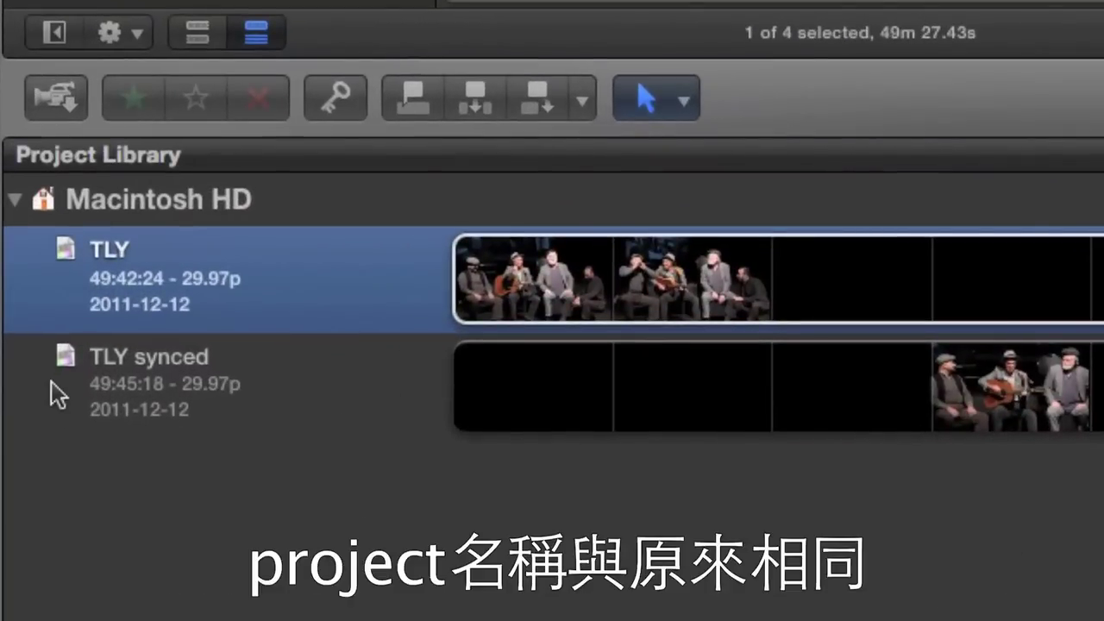
Step: Open the TLY synced project and examine how MVI_0216 and MVI_0217 line up with the 4CH000M audio
{"action": "double_click", "coordinate": [61, 367]}
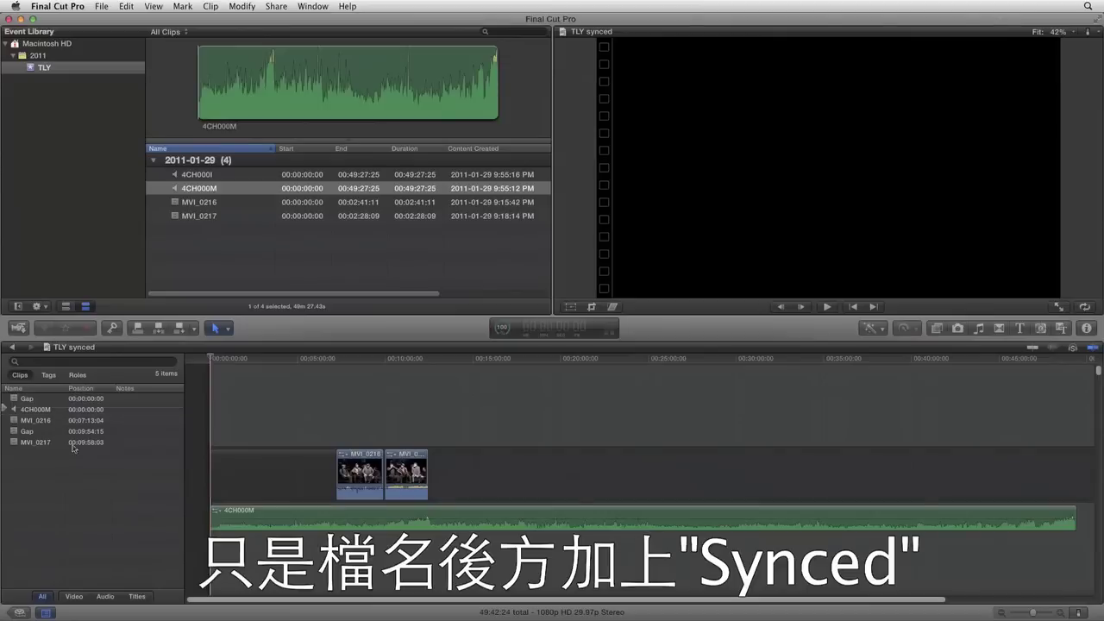
{"action": "left_click", "coordinate": [347, 362]}
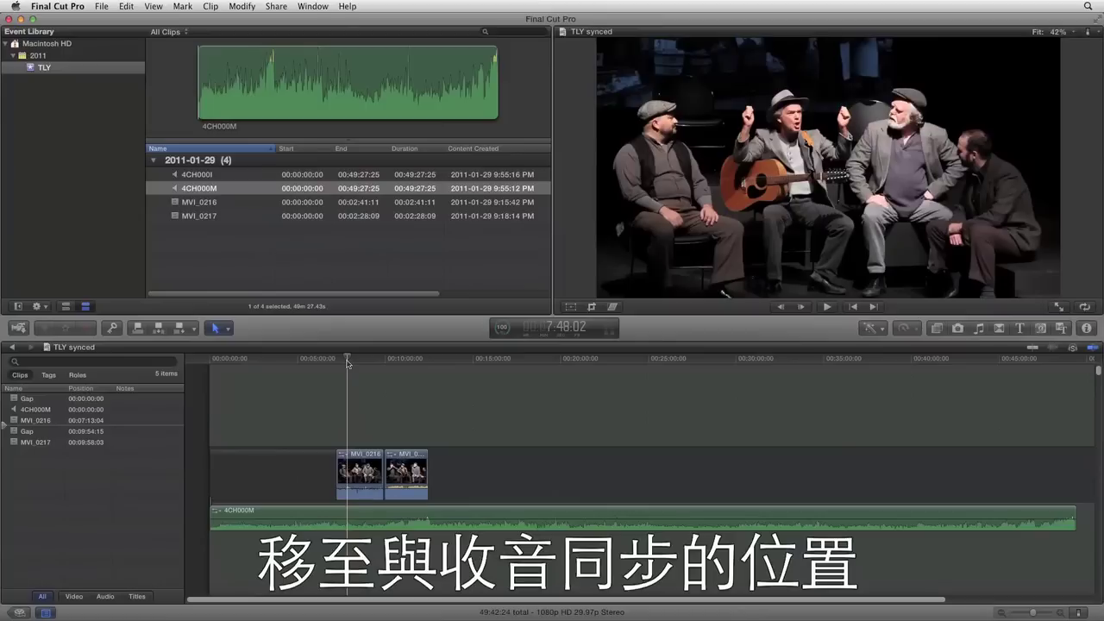
{"action": "key", "text": "super+equal"}
{"action": "key", "text": "super+equal"}
{"action": "key", "text": "super+equal"}
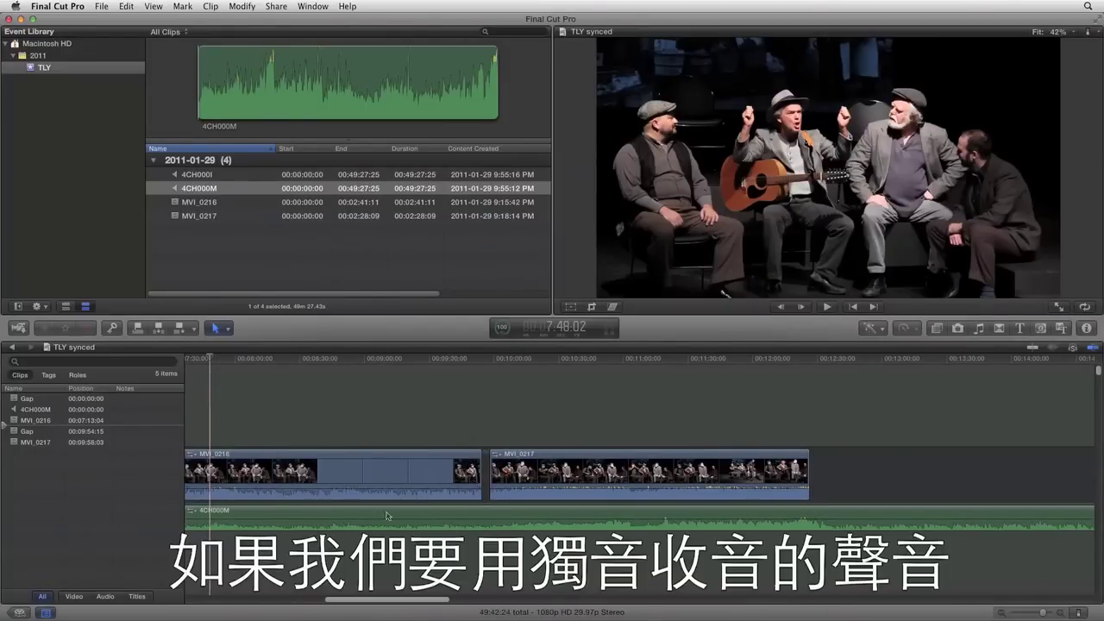
{"action": "left_click_drag", "start_coordinate": [387, 604], "coordinate": [356, 607]}
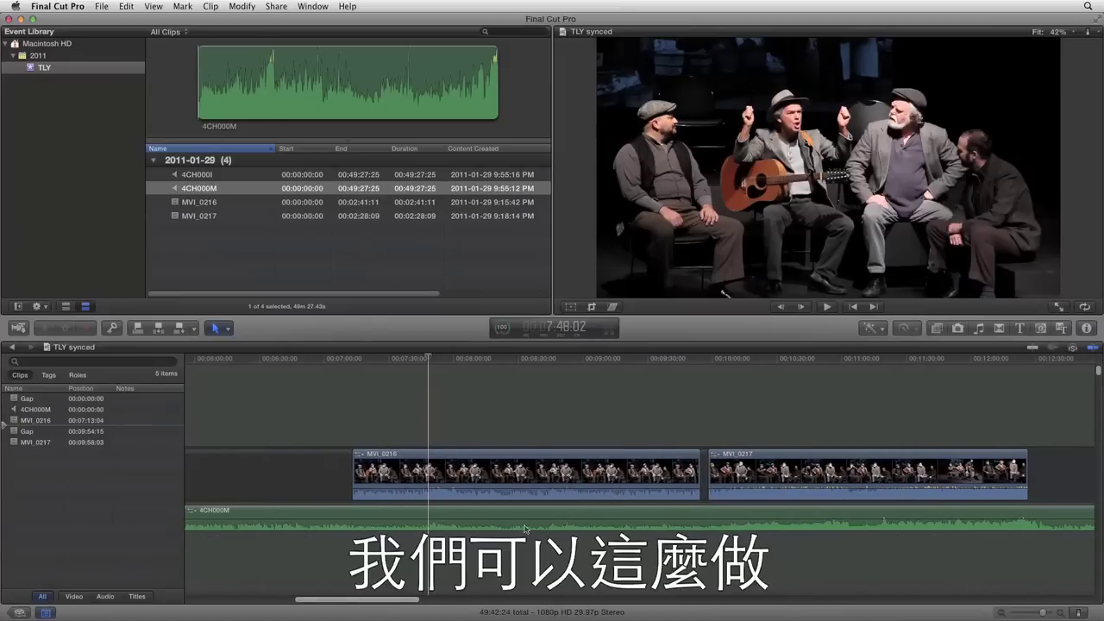
Step: Break the MVI_0216 clip apart into separate video and audio items
{"action": "left_click", "coordinate": [633, 455]}
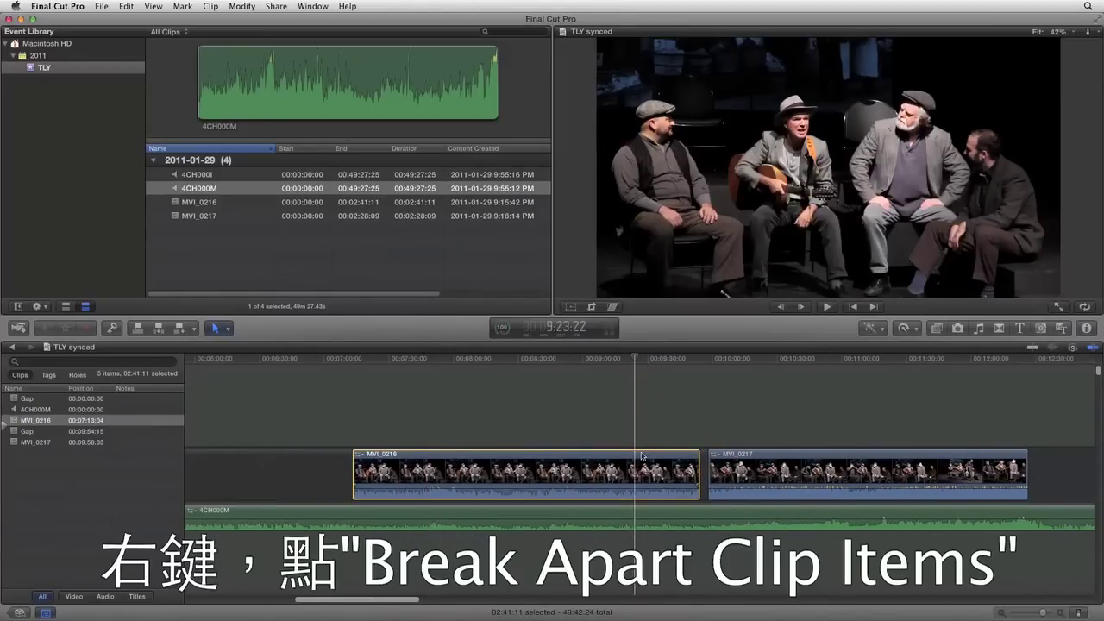
{"action": "right_click", "coordinate": [642, 456]}
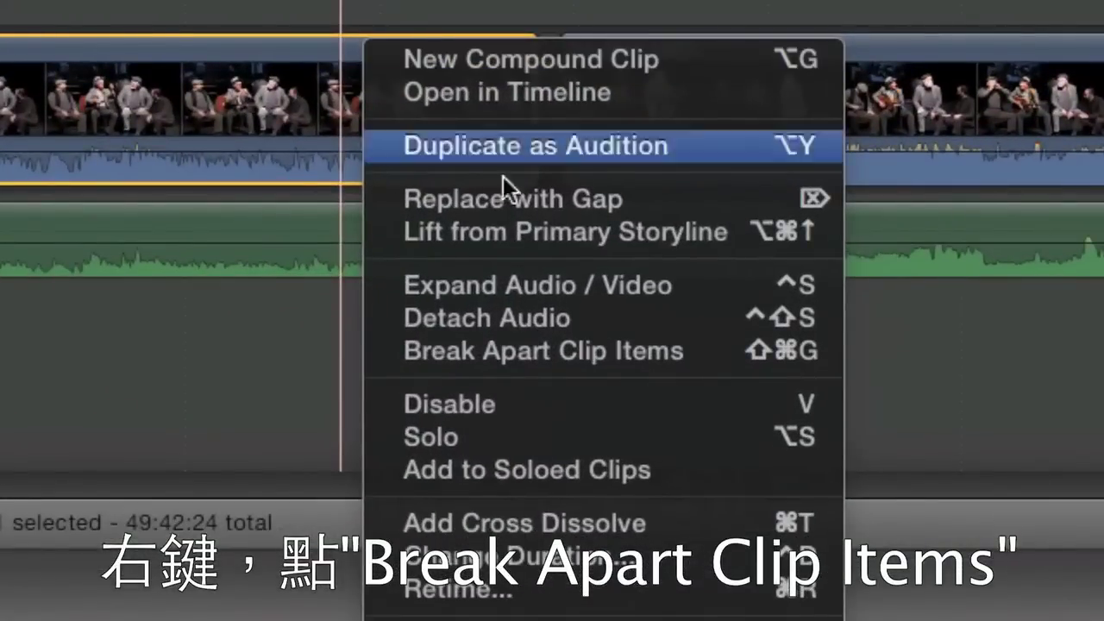
{"action": "left_click", "coordinate": [698, 352]}
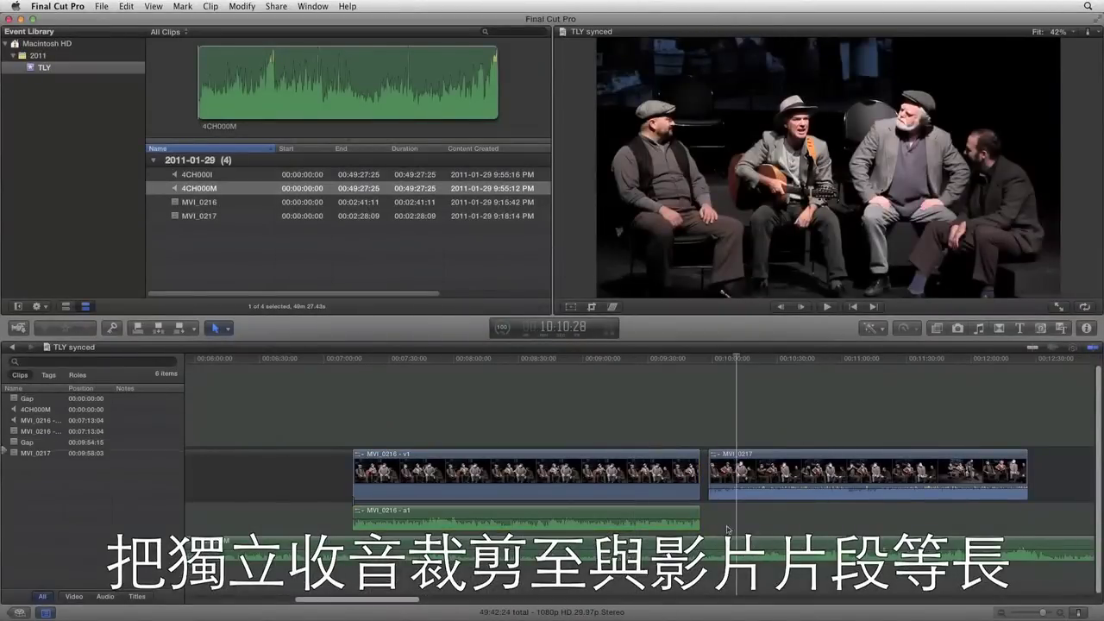
Step: Delete MVI_0216's separated camera audio and combine its video with the matching 4CH000M section into a compound clip
{"action": "left_click", "coordinate": [686, 516]}
{"action": "key", "text": "Delete"}
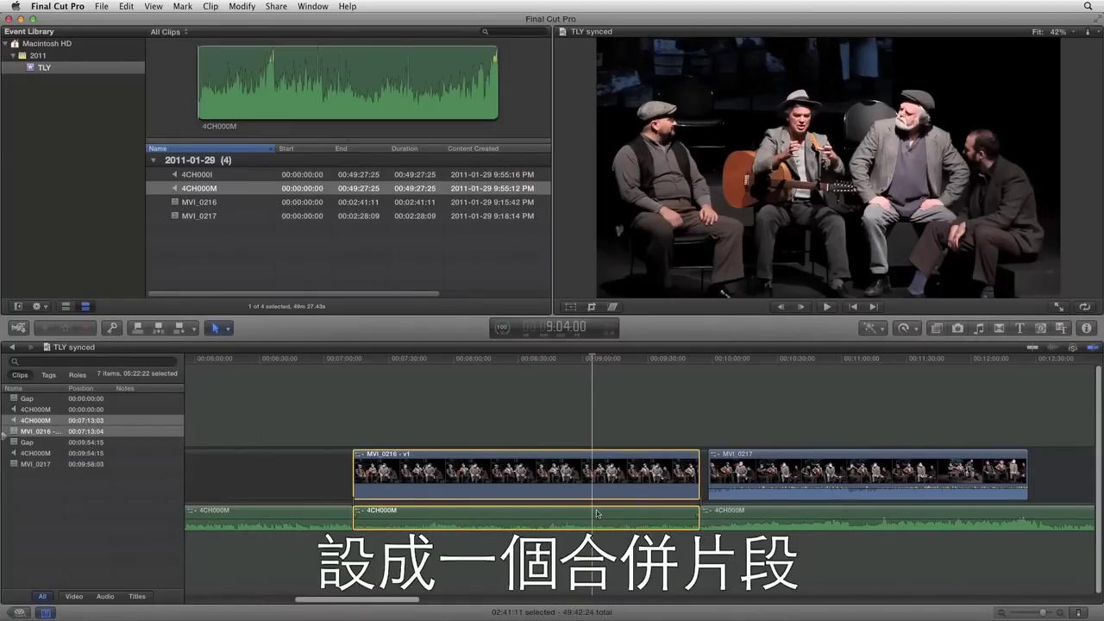
{"action": "key", "text": "alt+g"}
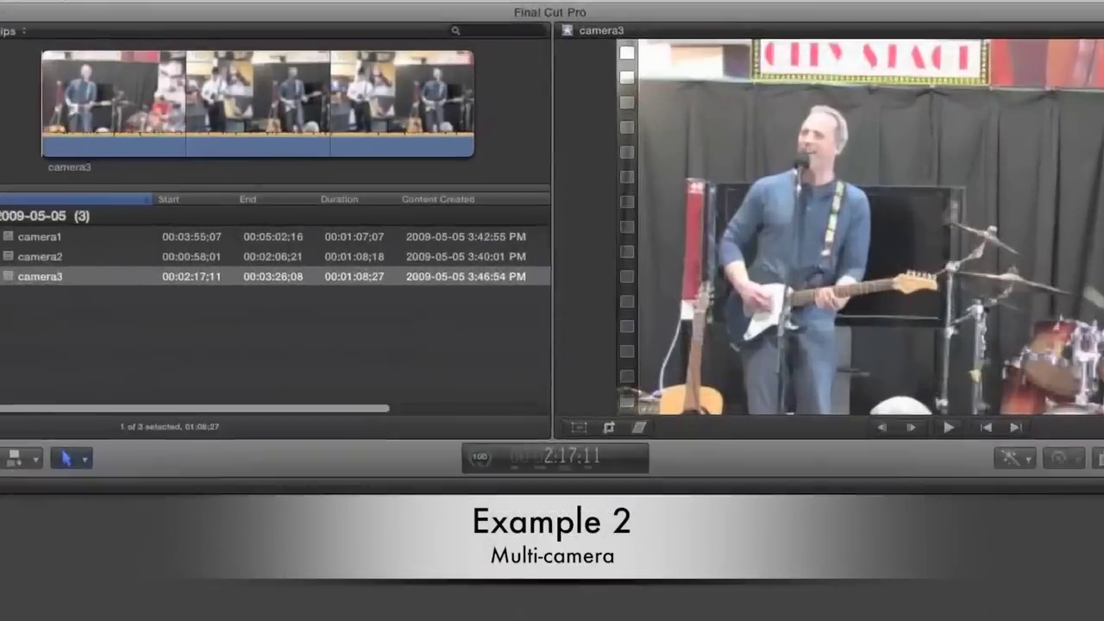
Step: Create a new project named 6D with the 6D default event and the offered video and audio settings
{"action": "left_click", "coordinate": [48, 614]}
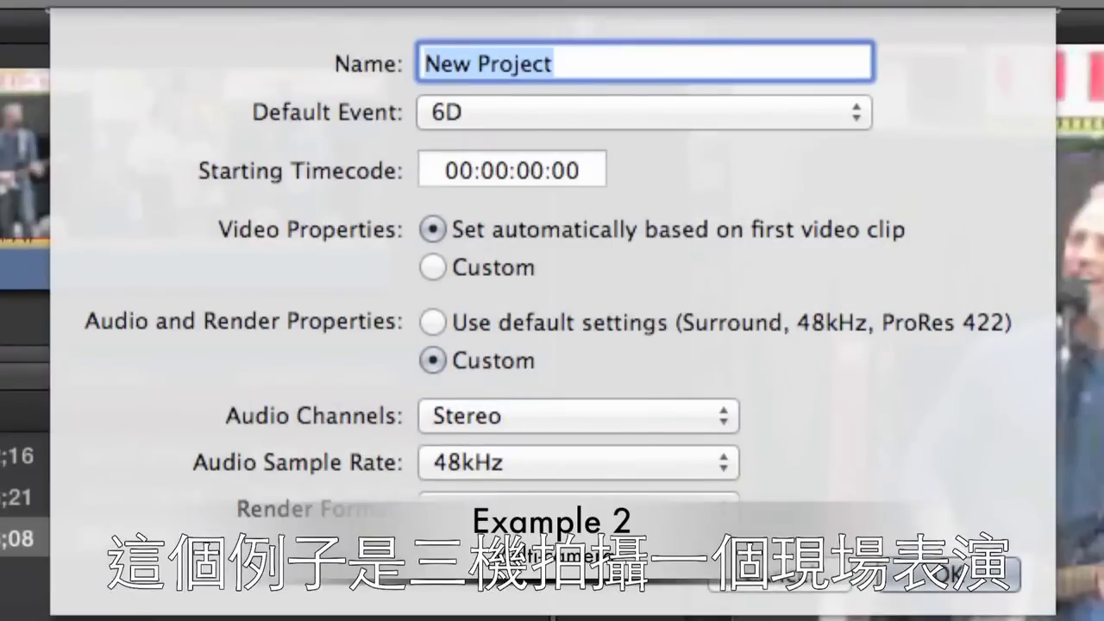
{"action": "type", "text": "6D"}
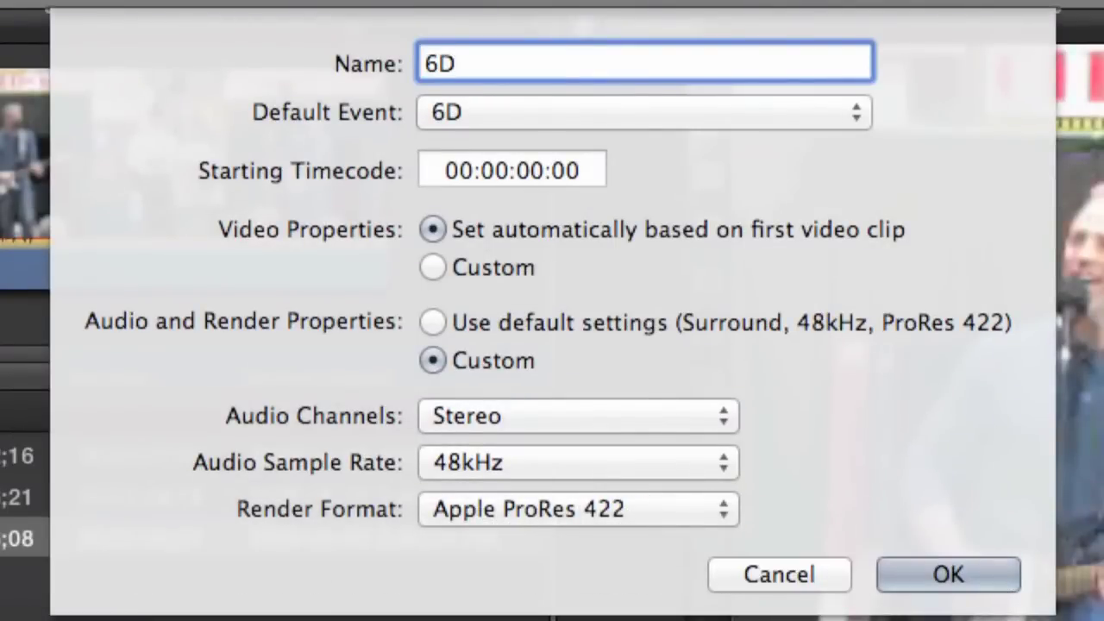
{"action": "left_click", "coordinate": [993, 582]}
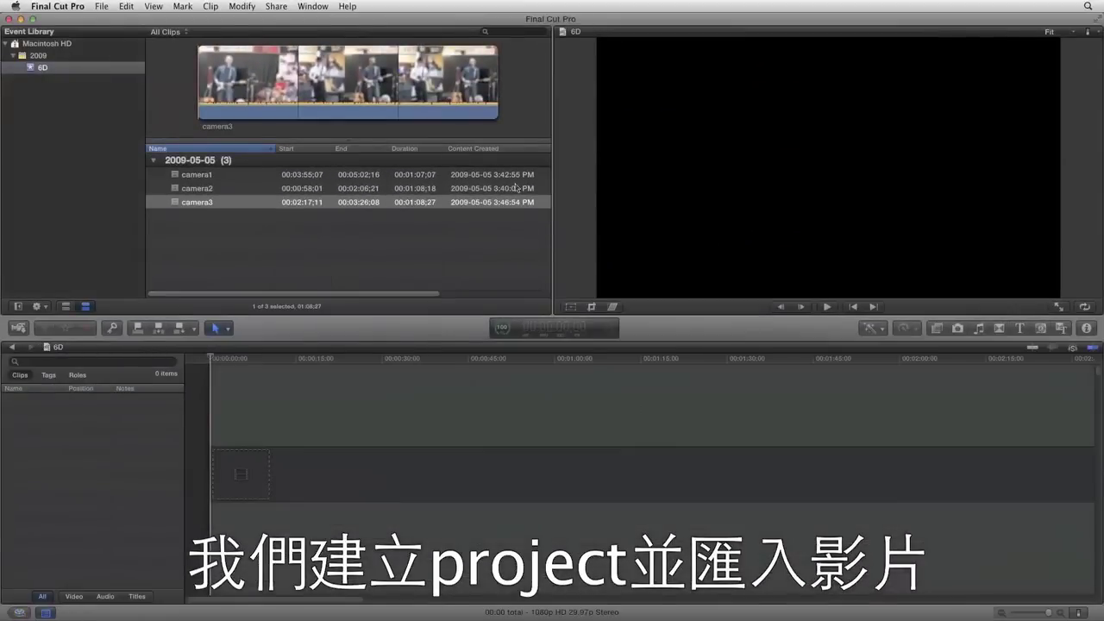
Step: Add camera1 to the primary storyline and attach camera2 and camera3 above it as connected clips with staggered starts
{"action": "left_click_drag", "start_coordinate": [184, 175], "coordinate": [245, 470]}
{"action": "left_click", "coordinate": [769, 104]}
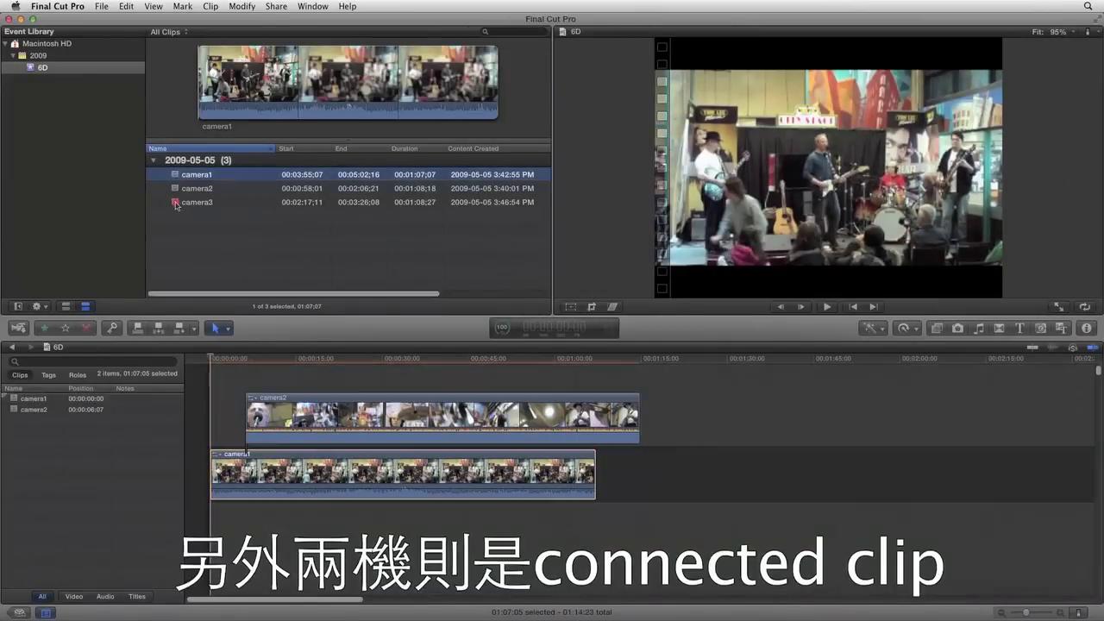
{"action": "left_click_drag", "start_coordinate": [197, 202], "coordinate": [325, 373]}
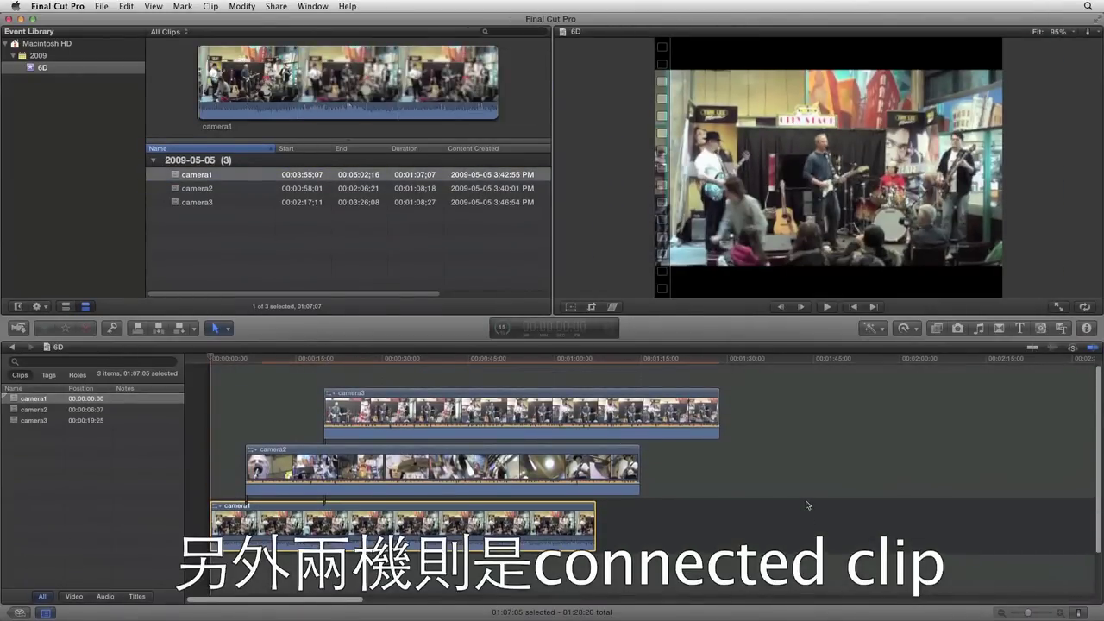
Step: From the project library, export the 6D project as an XML file
{"action": "left_click", "coordinate": [19, 612]}
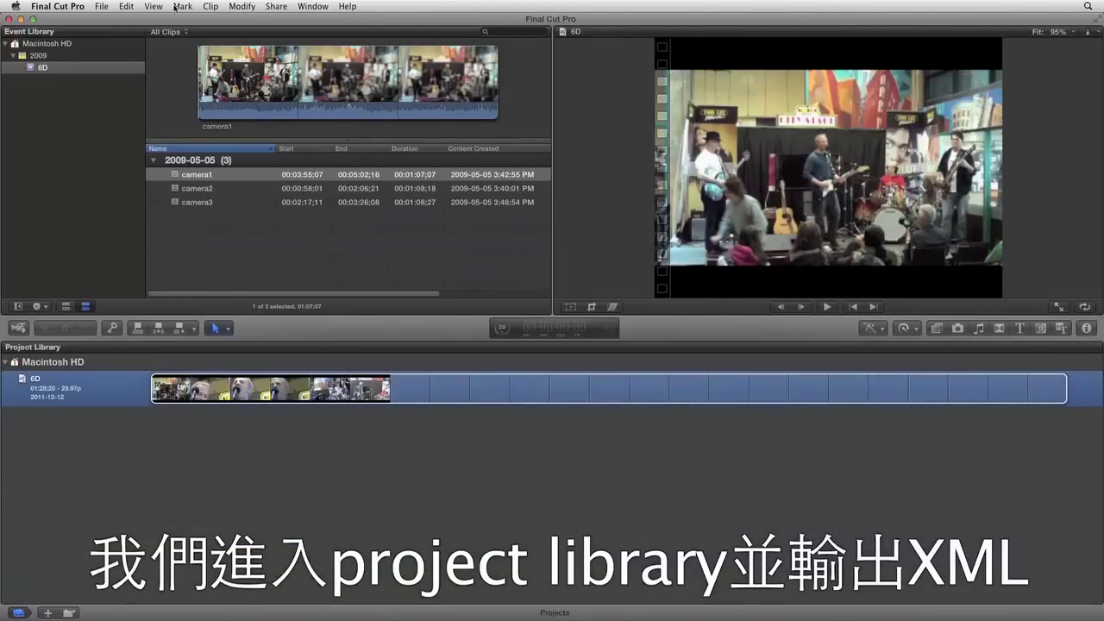
{"action": "left_click", "coordinate": [101, 6]}
{"action": "left_click", "coordinate": [168, 138]}
{"action": "left_click", "coordinate": [764, 494]}
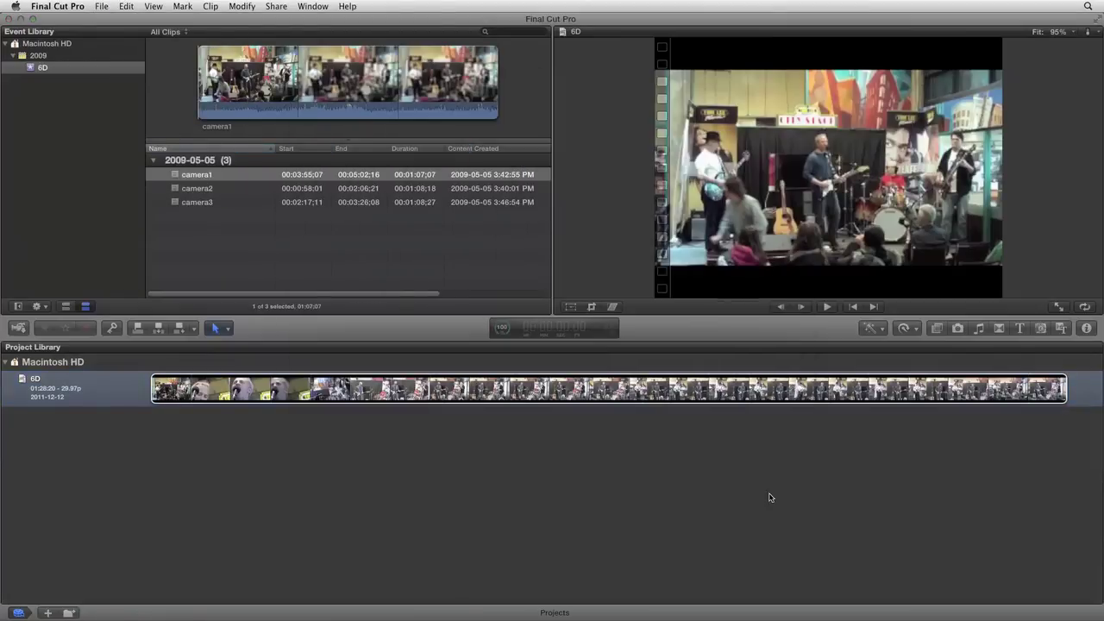
Step: Switch to PluralEyes, load 6D.fcpxml from the FSB folder and synchronize the 6D sequence
{"action": "key", "text": "super+Tab"}
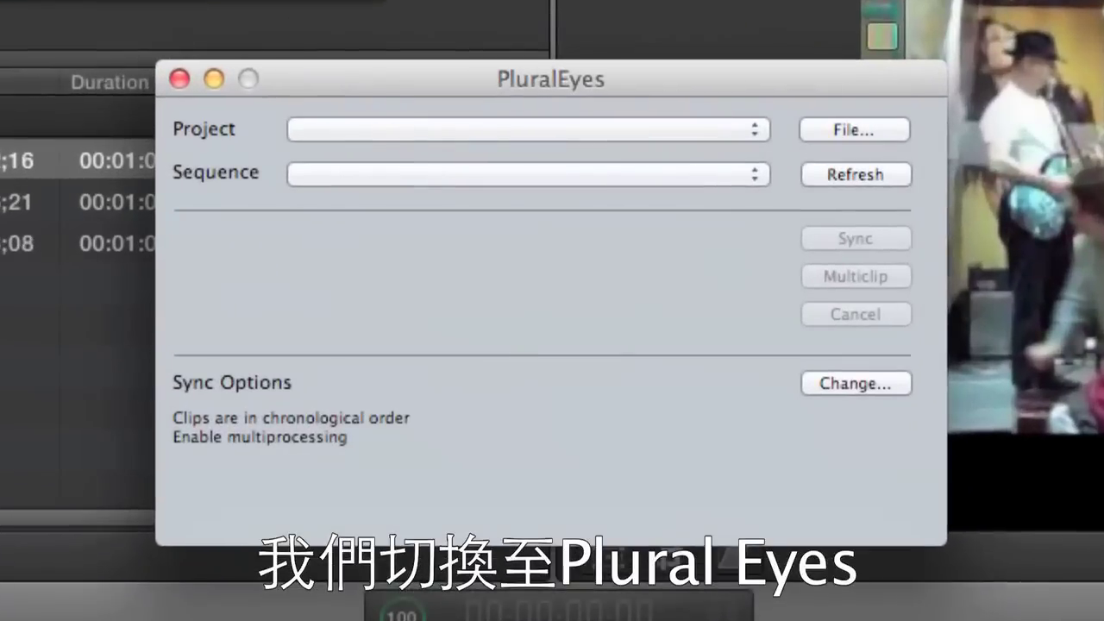
{"action": "left_click", "coordinate": [885, 123]}
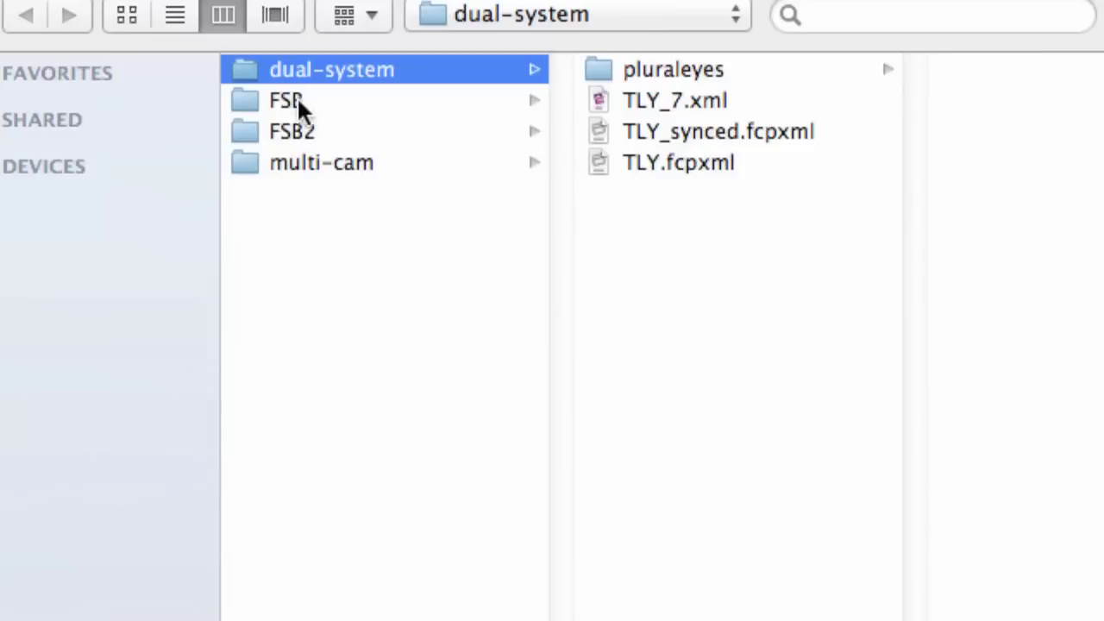
{"action": "left_click", "coordinate": [241, 102]}
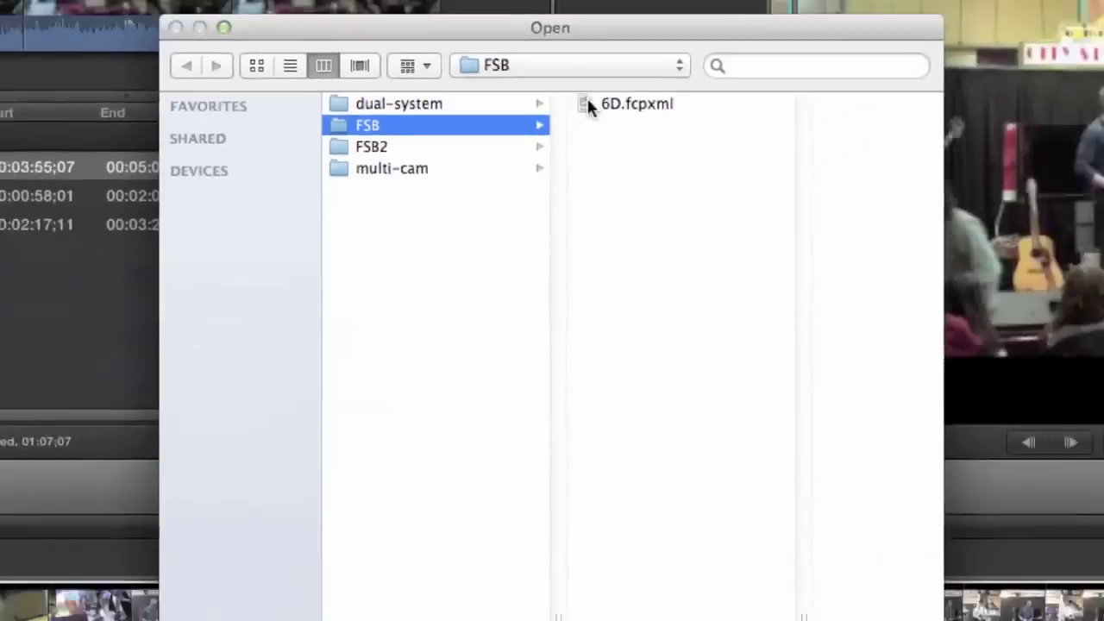
{"action": "left_click", "coordinate": [638, 69]}
{"action": "left_click", "coordinate": [716, 410]}
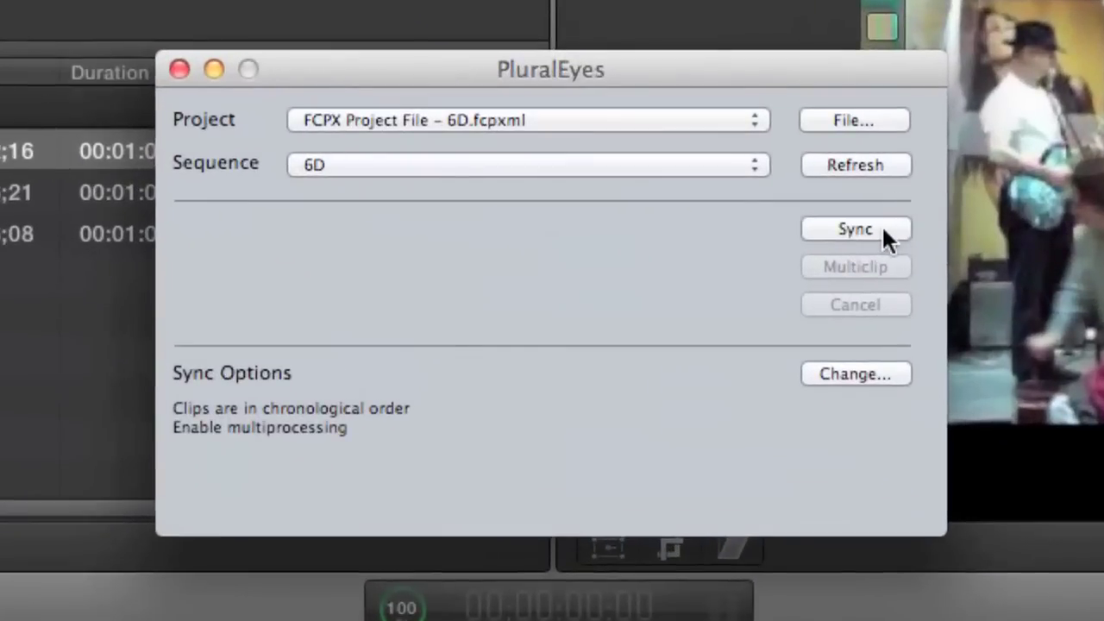
{"action": "left_click", "coordinate": [881, 226]}
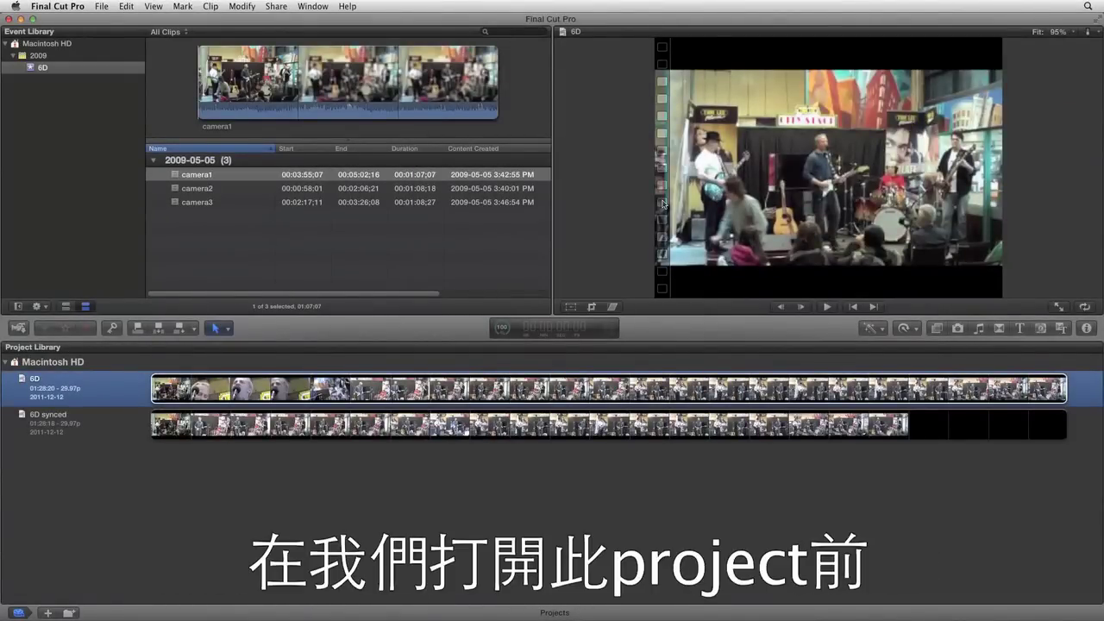
Step: Return to Final Cut Pro, open the 6D synced project and check the alignment of the three camera clips
{"action": "key", "text": "super+Tab"}
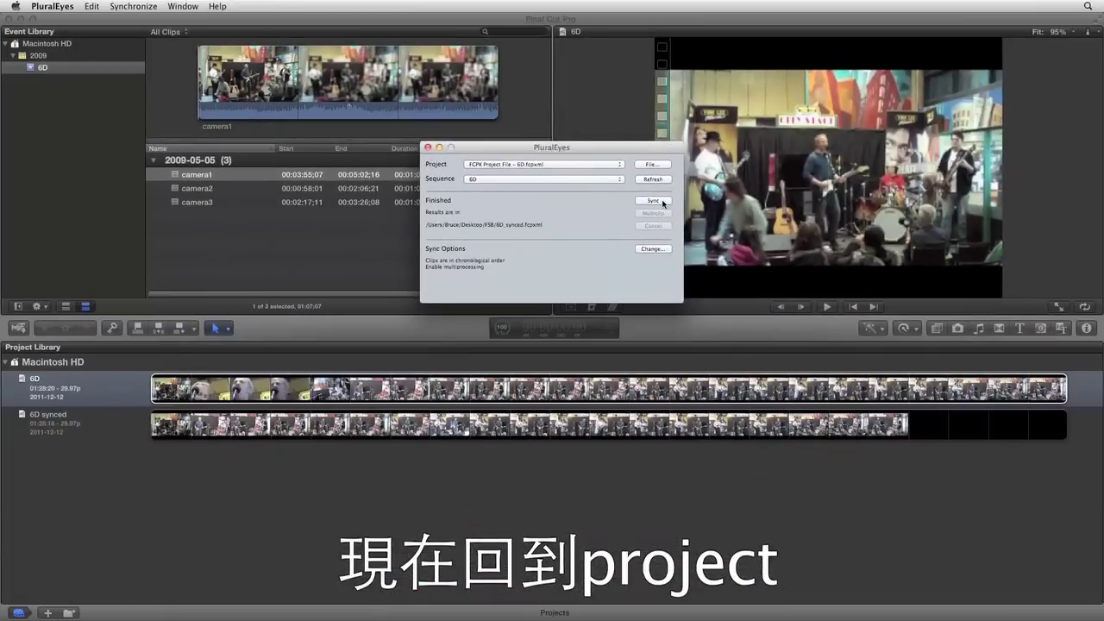
{"action": "key", "text": "super+Tab"}
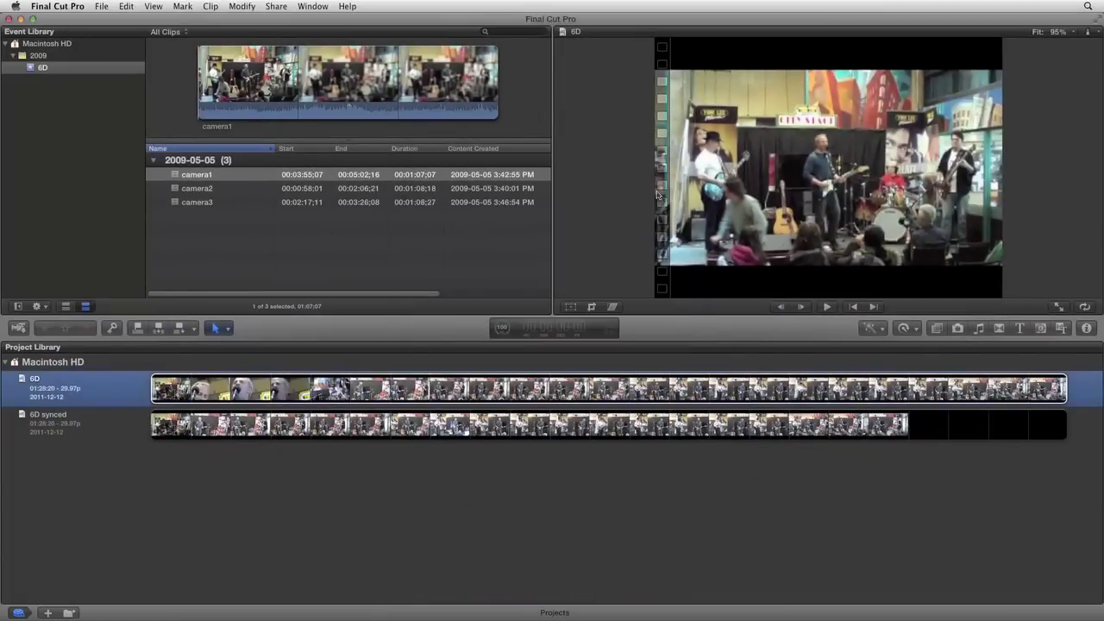
{"action": "double_click", "coordinate": [23, 419]}
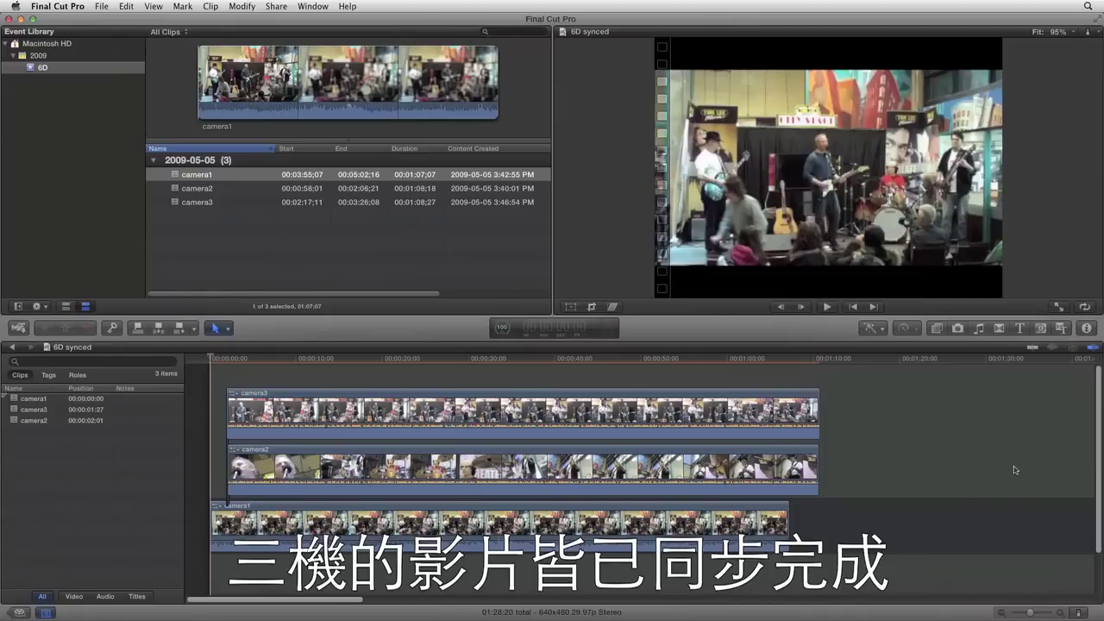
{"action": "left_click", "coordinate": [552, 364]}
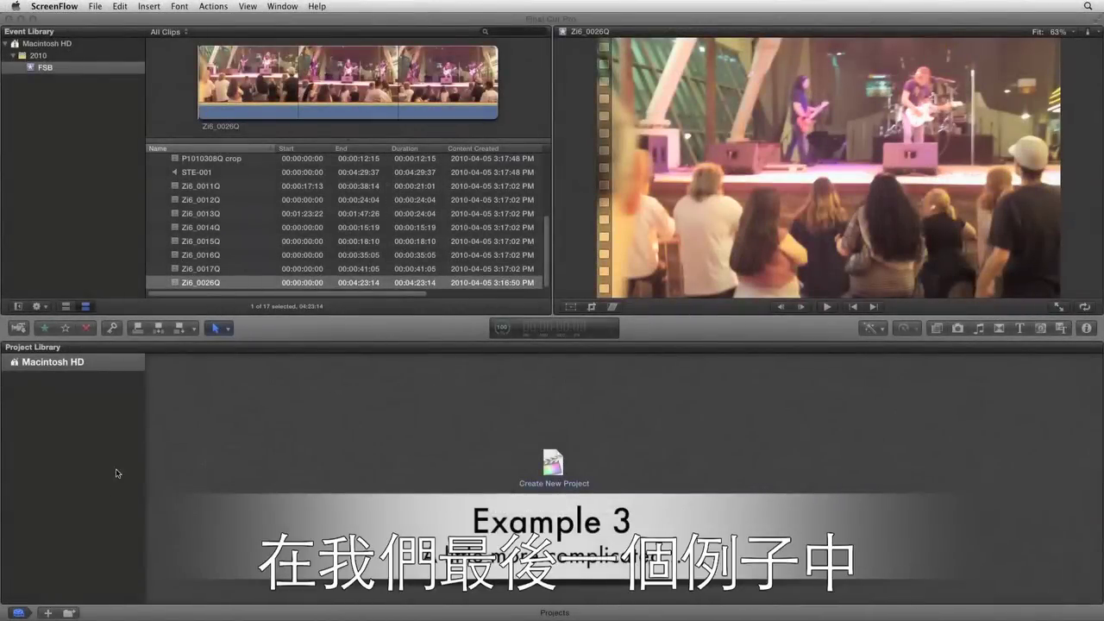
Step: Create a new project named FSB with FSB as its default event
{"action": "left_click", "coordinate": [49, 612]}
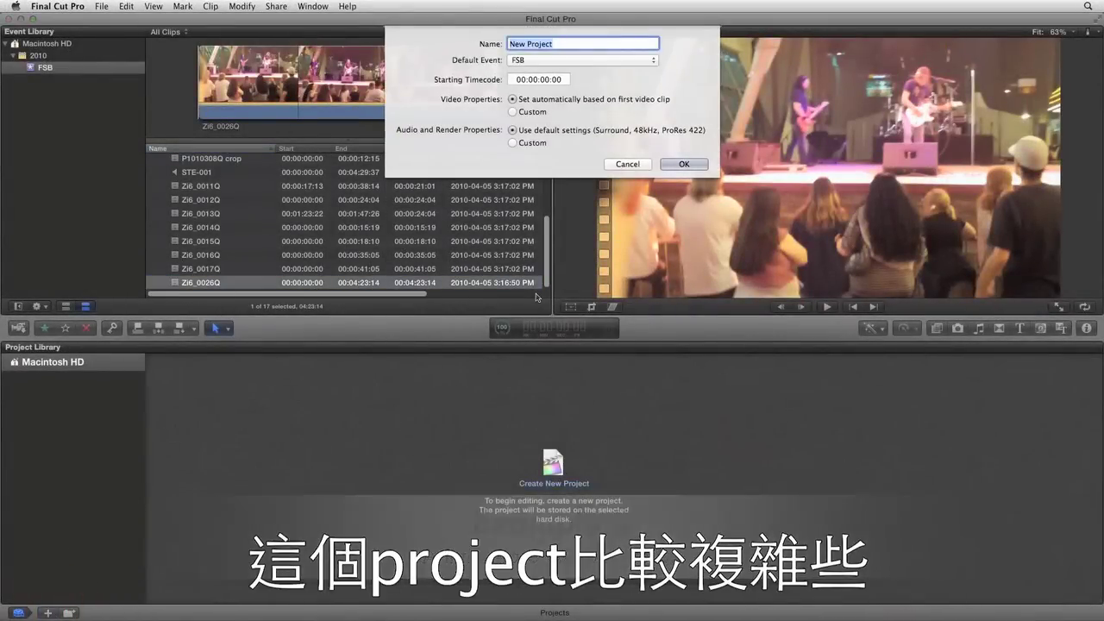
{"action": "type", "text": "FSB"}
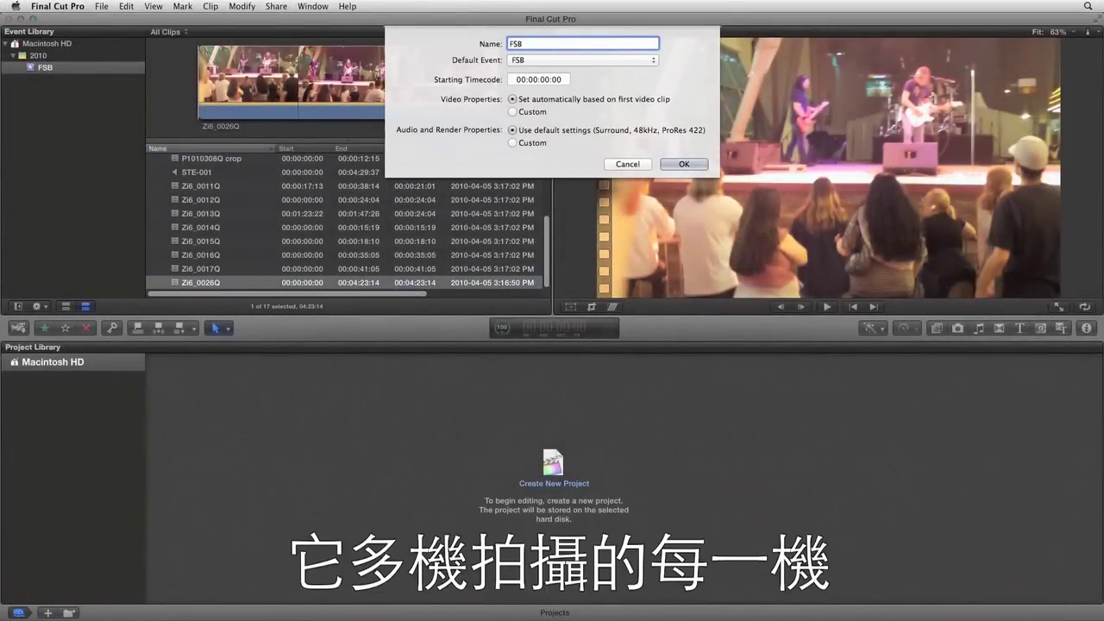
{"action": "left_click", "coordinate": [693, 164]}
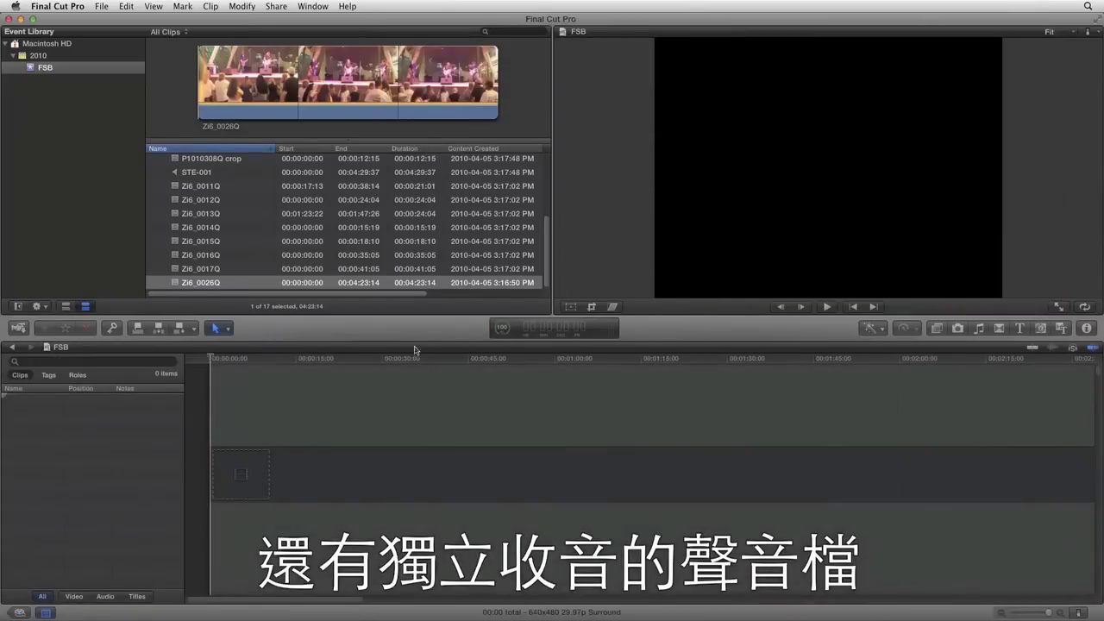
Step: Add the long Zi6_0026Q clip to the primary storyline, fitting its full length in the timeline
{"action": "left_click_drag", "start_coordinate": [177, 288], "coordinate": [218, 473]}
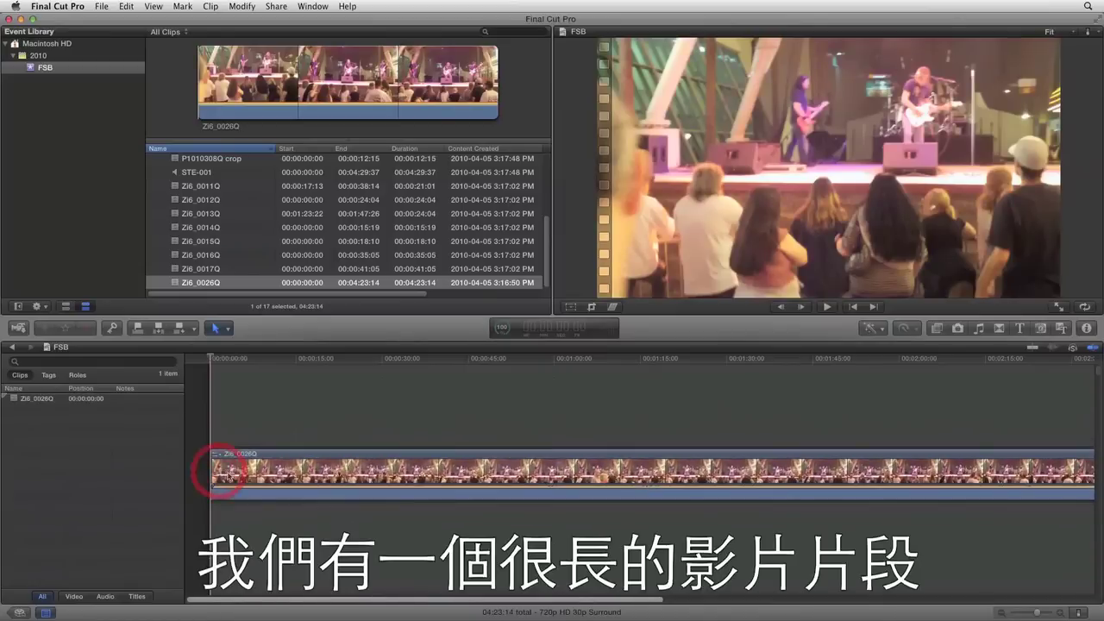
{"action": "left_click", "coordinate": [385, 416]}
{"action": "key", "text": "super+minus"}
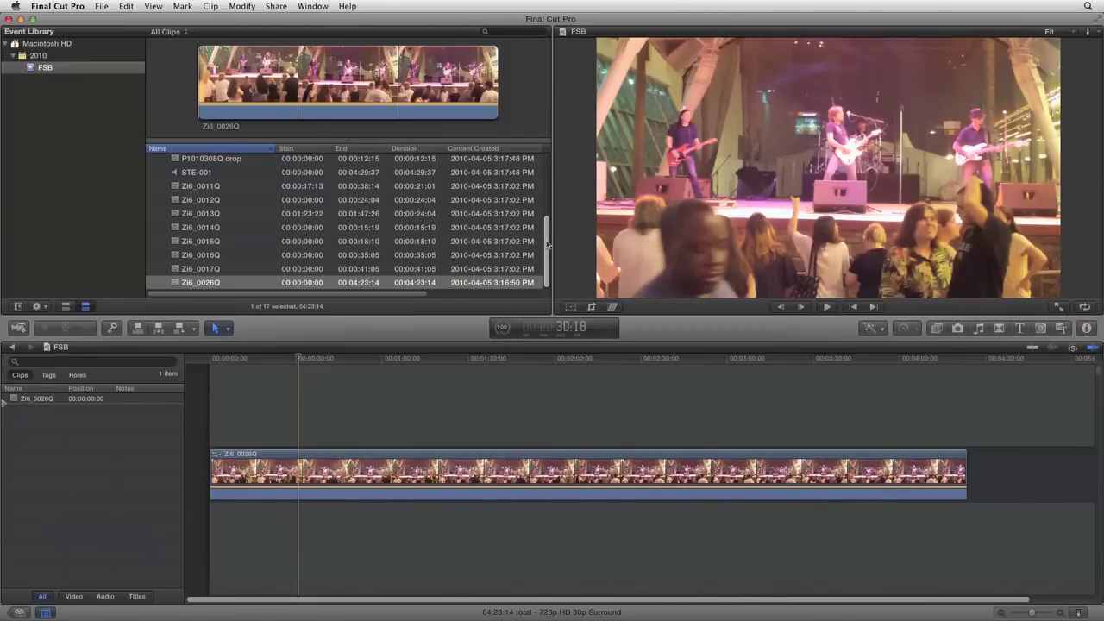
Step: Connect clips Zi6_0011Q through Zi6_0017Q above the primary clip from about 10 s, and audio STE-001 below it from about 17 s
{"action": "left_click", "coordinate": [175, 186]}
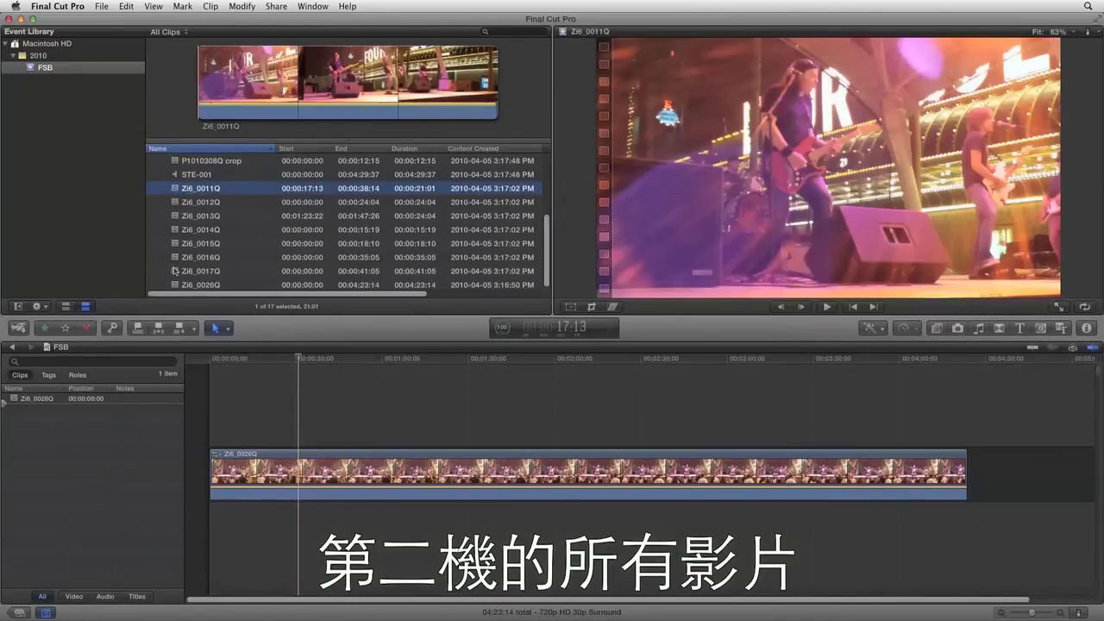
{"action": "left_click", "coordinate": [175, 271], "text": "shift"}
{"action": "left_click_drag", "start_coordinate": [175, 191], "coordinate": [239, 407]}
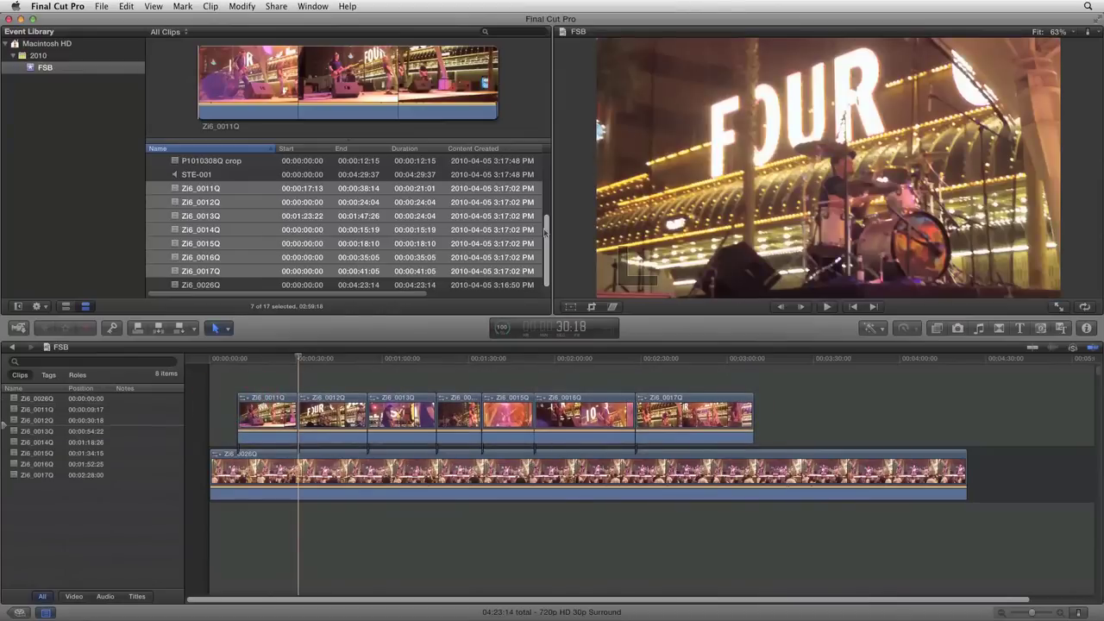
{"action": "left_click_drag", "start_coordinate": [177, 174], "coordinate": [262, 520]}
Step: Connect all clips from P1010300Q crop through P1010308Q crop as a third video layer starting at about 28 s
{"action": "scroll", "coordinate": [421, 235], "scroll_direction": "up", "scroll_amount": 3}
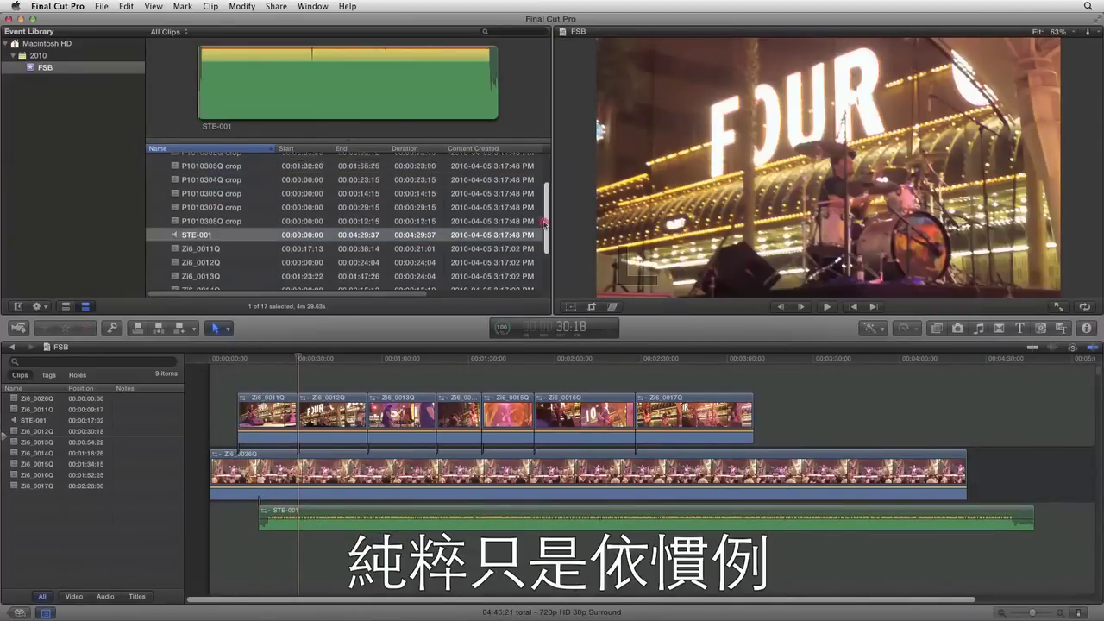
{"action": "key", "text": "Up"}
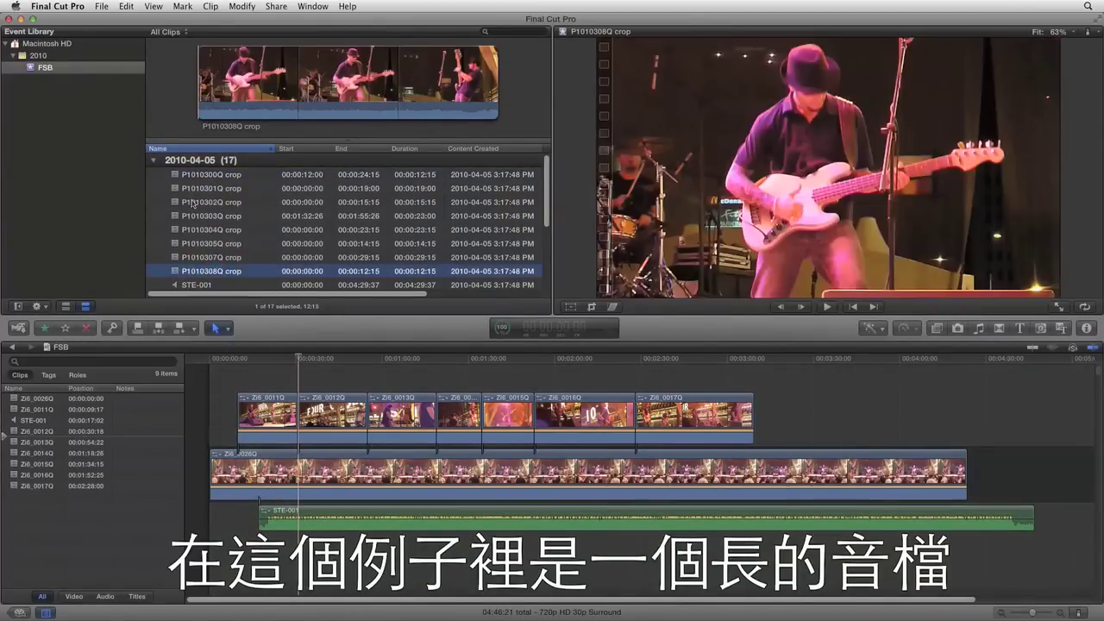
{"action": "left_click", "coordinate": [200, 178]}
{"action": "left_click", "coordinate": [205, 274], "text": "shift"}
{"action": "left_click_drag", "start_coordinate": [206, 179], "coordinate": [293, 364]}
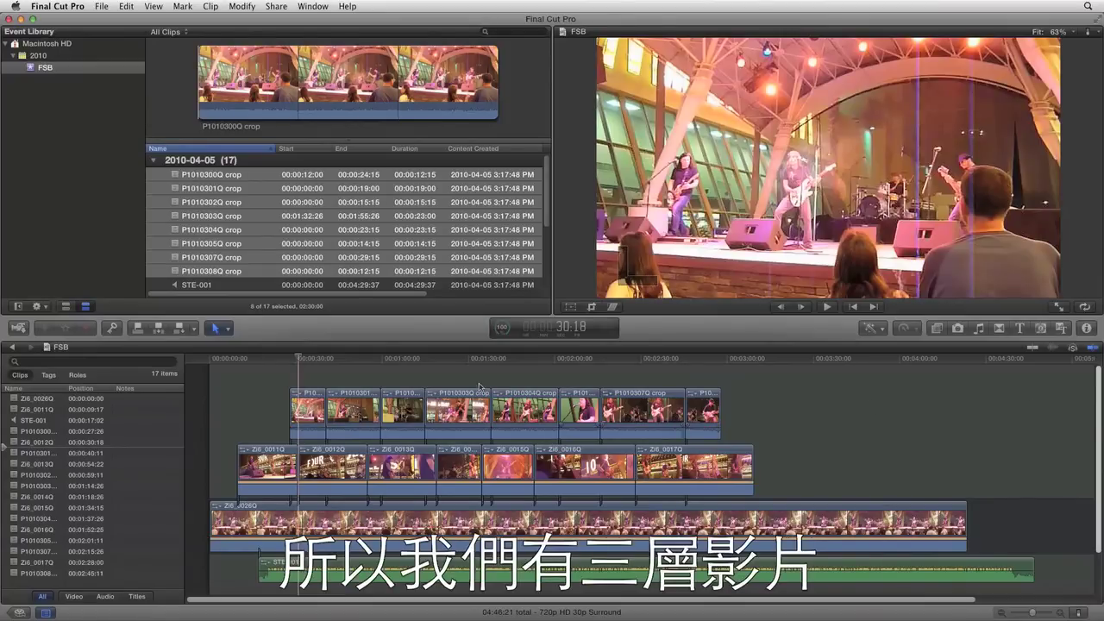
Step: Group all P10103xxQ crop clips in the uppermost timeline layer into their own storyline
{"action": "left_click", "coordinate": [310, 411]}
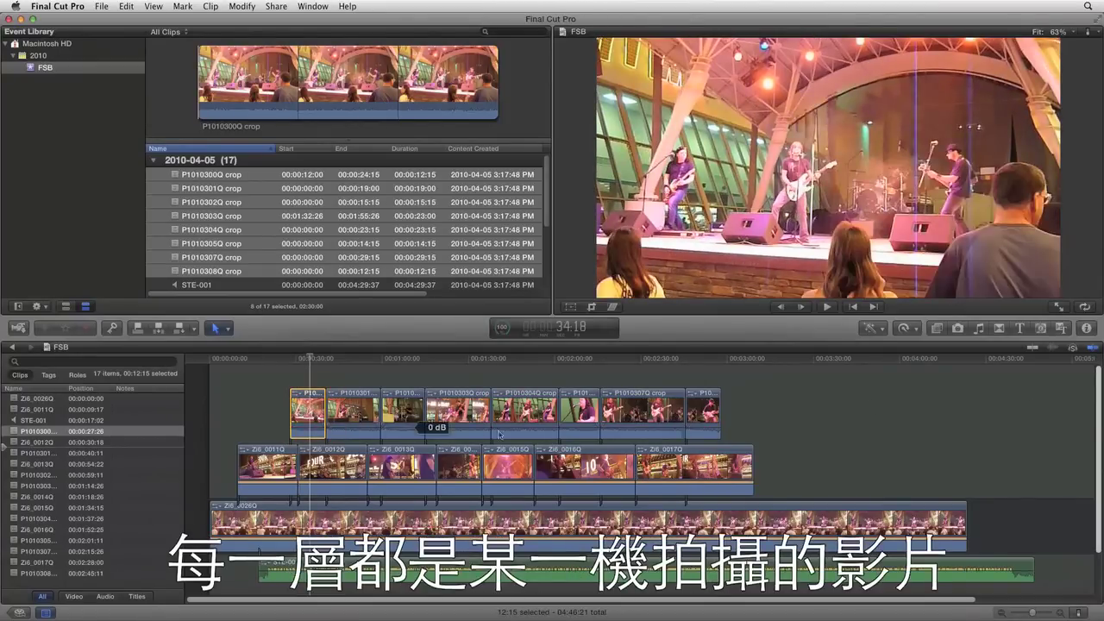
{"action": "left_click", "coordinate": [698, 411], "text": "shift"}
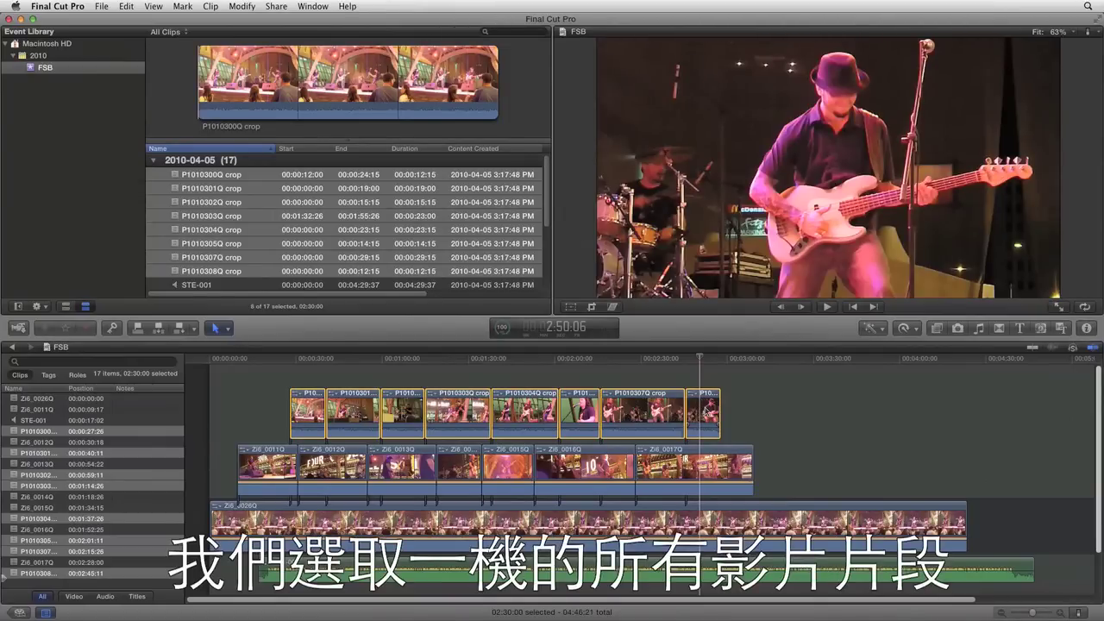
{"action": "right_click", "coordinate": [703, 407]}
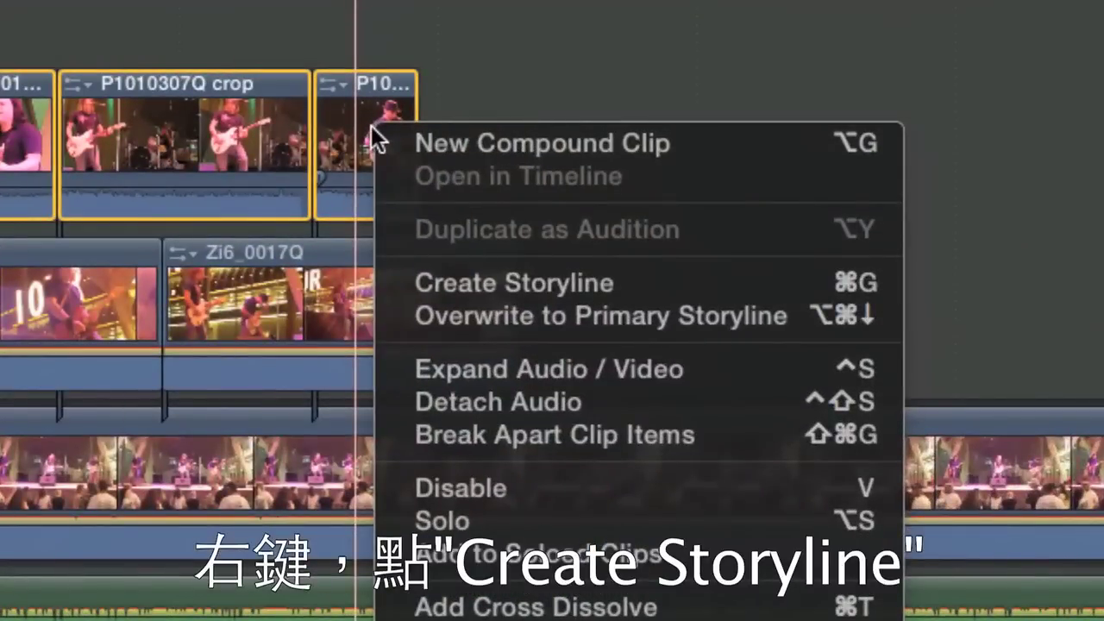
{"action": "left_click", "coordinate": [665, 278]}
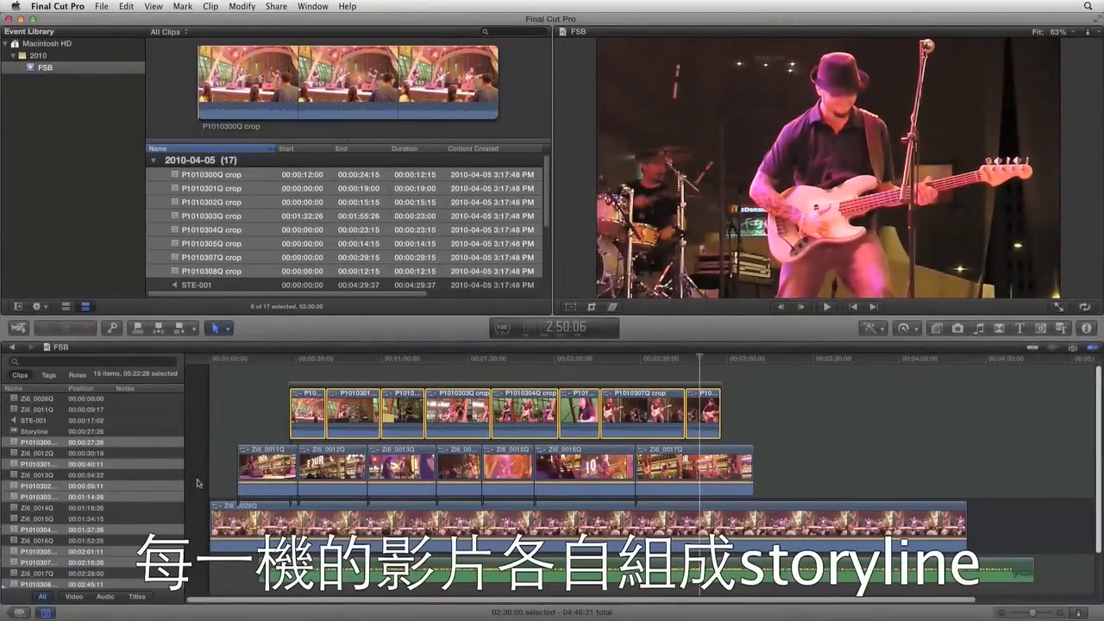
Step: Create a storyline from the second-camera clips Zi6_0011Q through Zi6_0017Q
{"action": "left_click", "coordinate": [270, 470]}
{"action": "left_click", "coordinate": [695, 474], "text": "shift"}
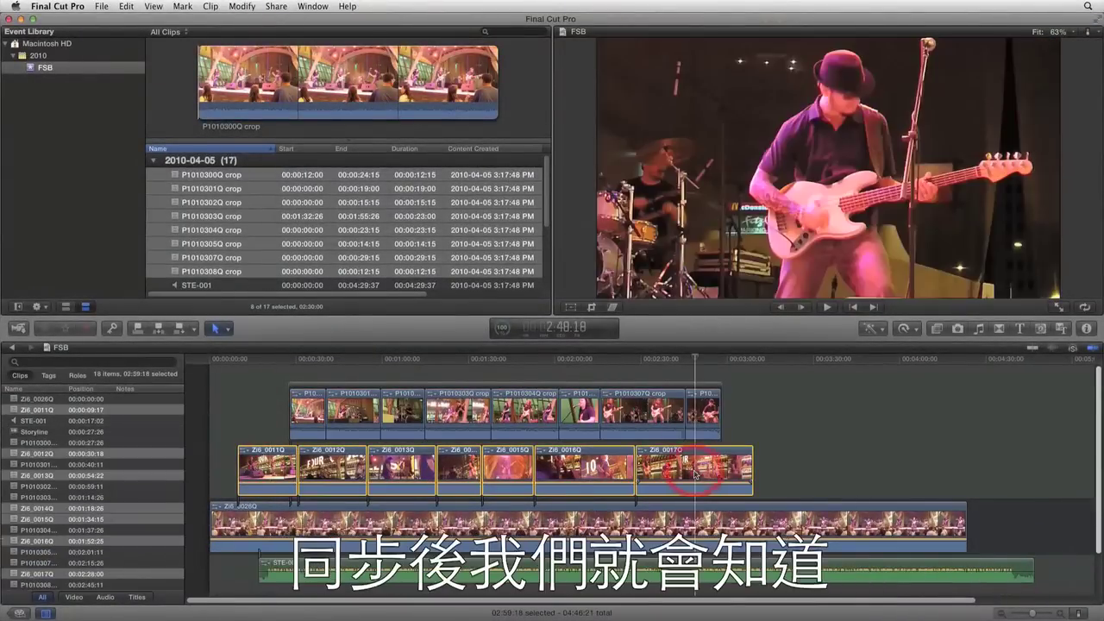
{"action": "right_click", "coordinate": [727, 467]}
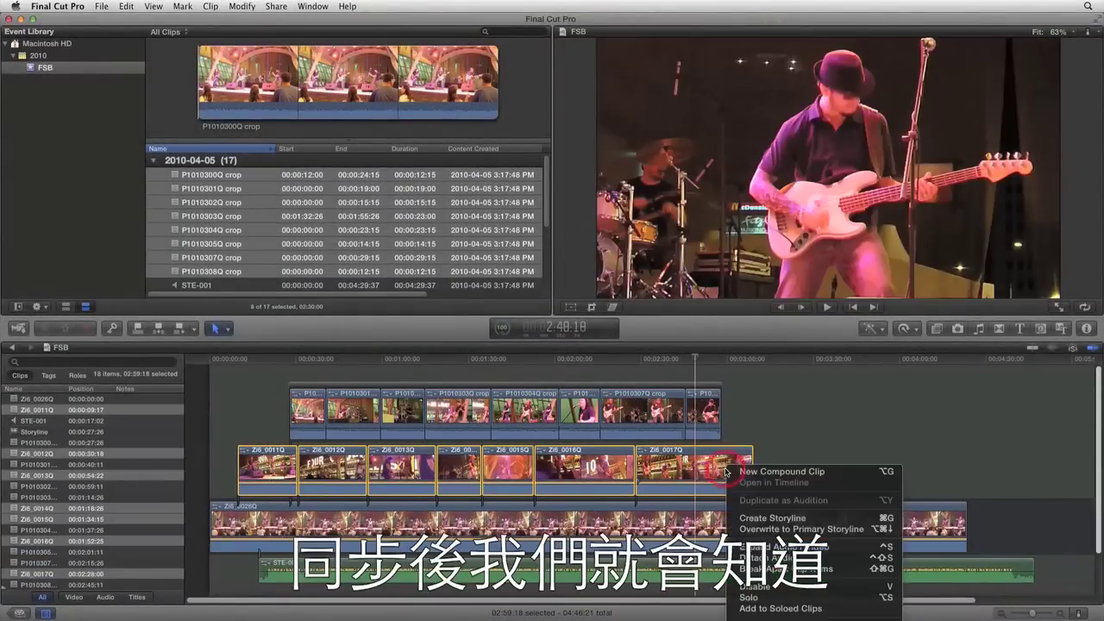
{"action": "left_click", "coordinate": [832, 518]}
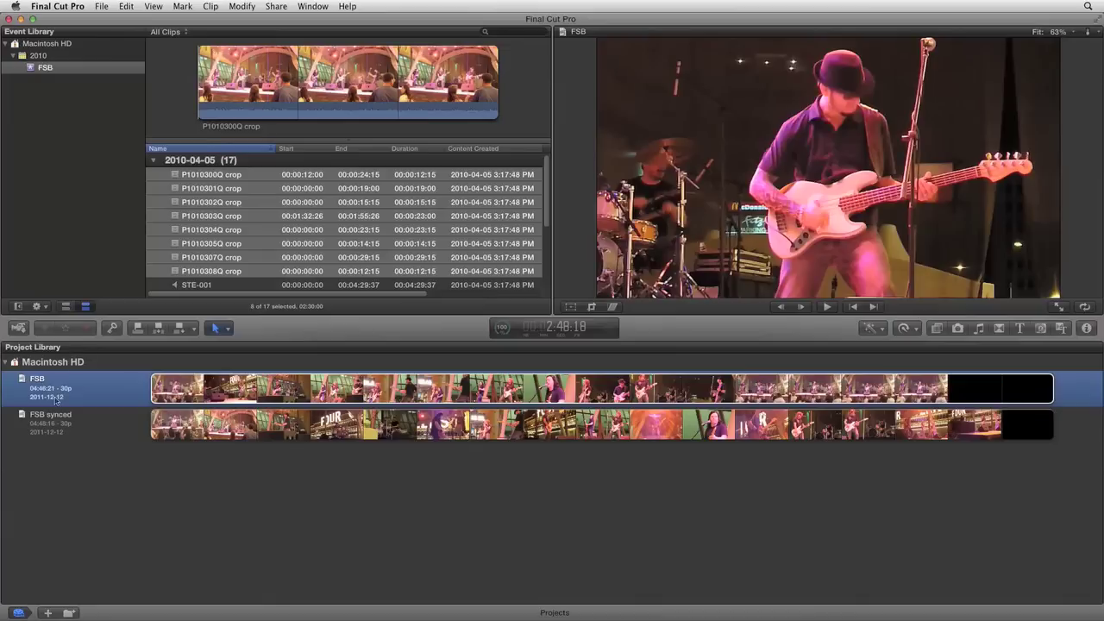
Step: Open the FSB synced project and check the alignment of both camera storylines, the primary clip and the audio
{"action": "double_click", "coordinate": [21, 420]}
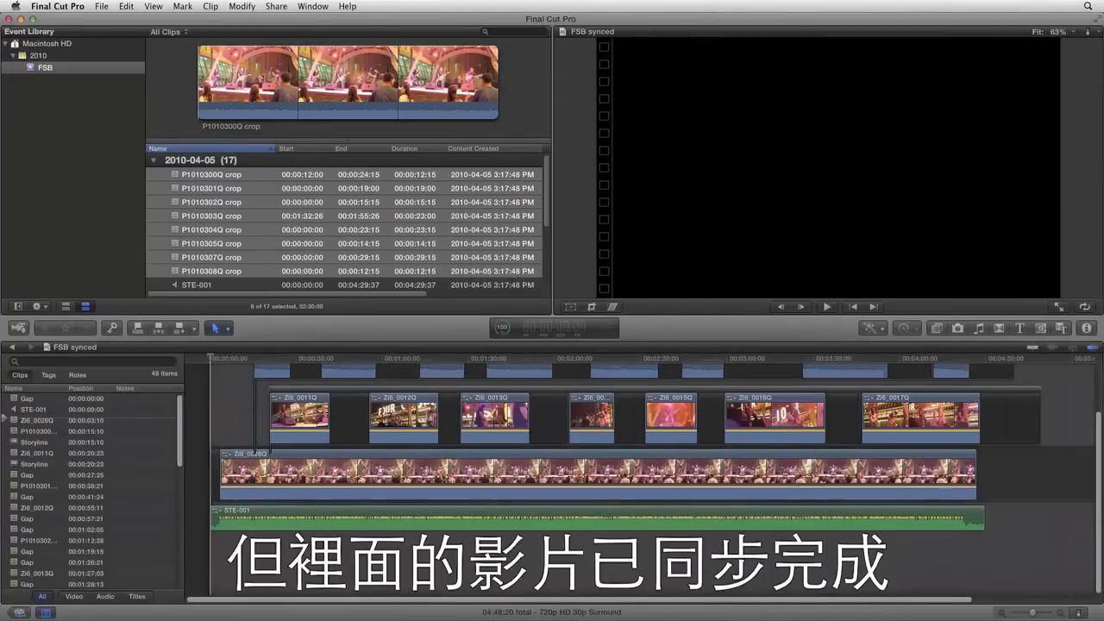
{"action": "scroll", "coordinate": [1041, 471], "scroll_direction": "up", "scroll_amount": 3}
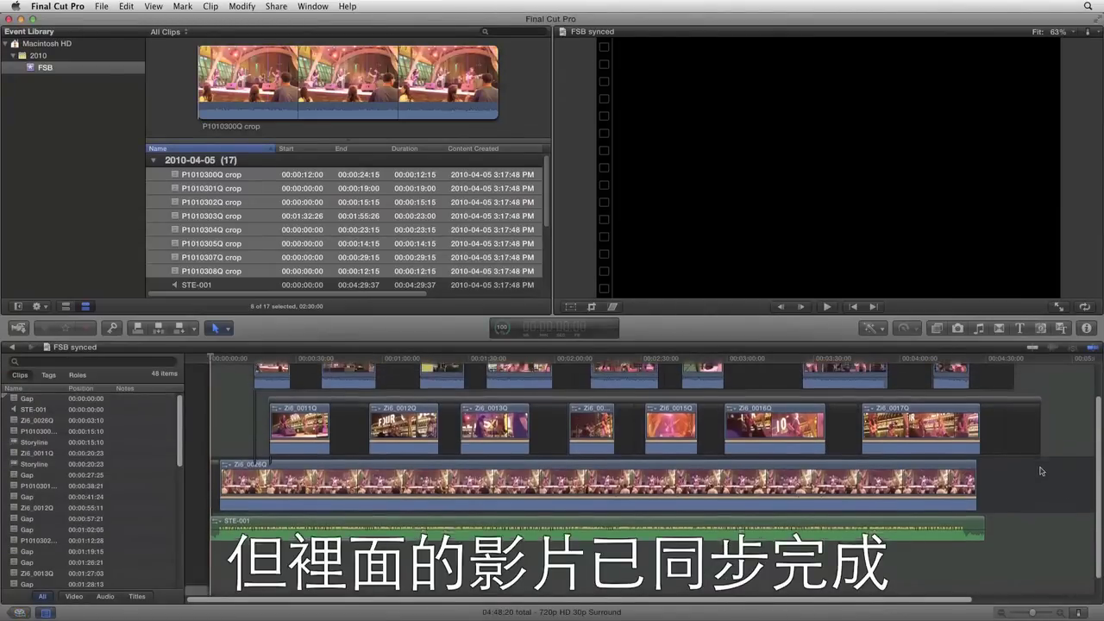
{"action": "scroll", "coordinate": [1041, 471], "scroll_direction": "up", "scroll_amount": 1}
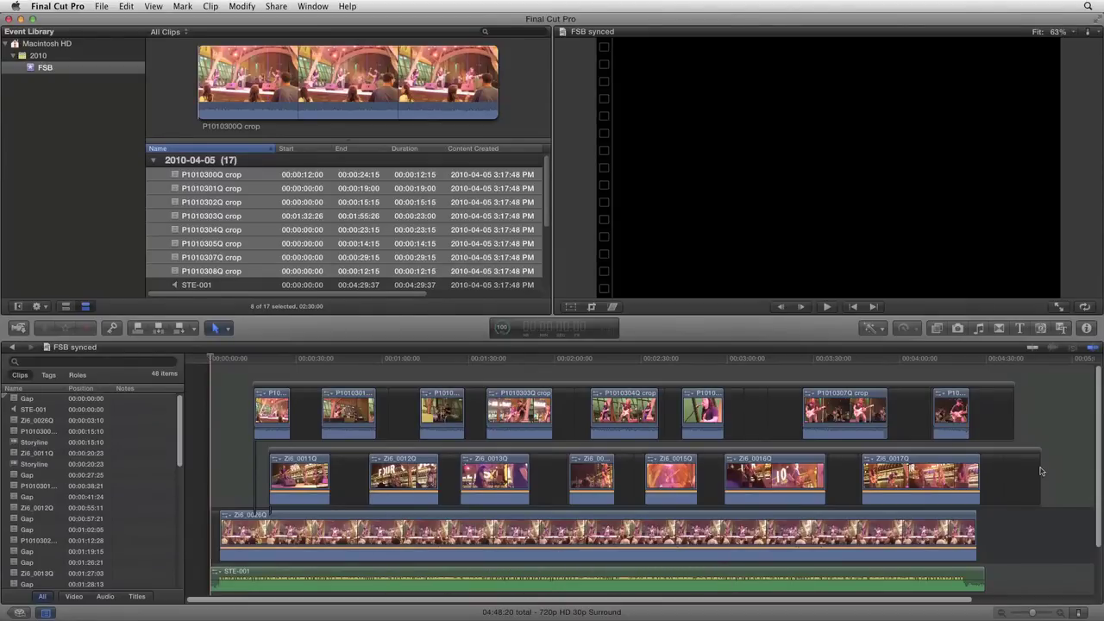
Step: Try deleting clip Zi6_0013Q while the connected camera clips are not grouped in storylines
{"action": "left_click", "coordinate": [757, 387]}
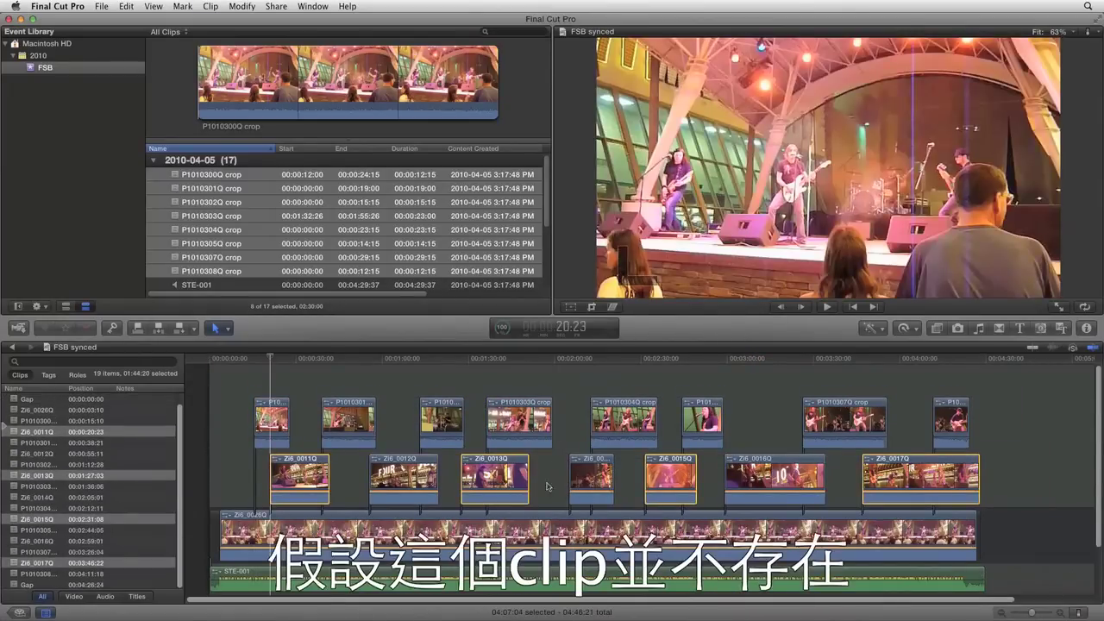
{"action": "left_click", "coordinate": [515, 464]}
{"action": "left_click", "coordinate": [514, 464]}
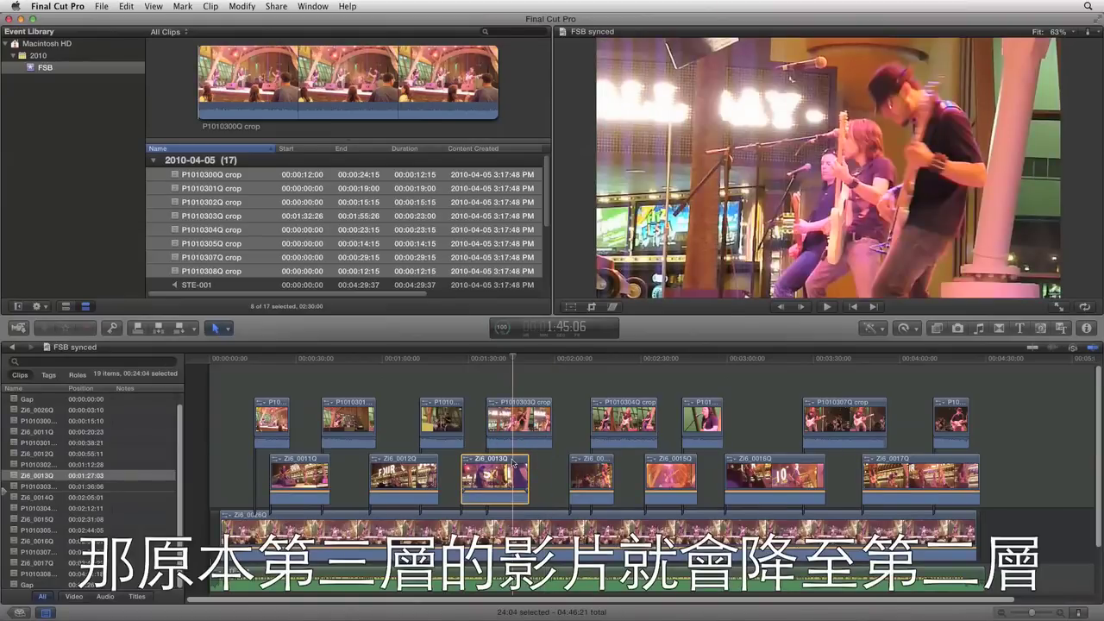
{"action": "key", "text": "Delete"}
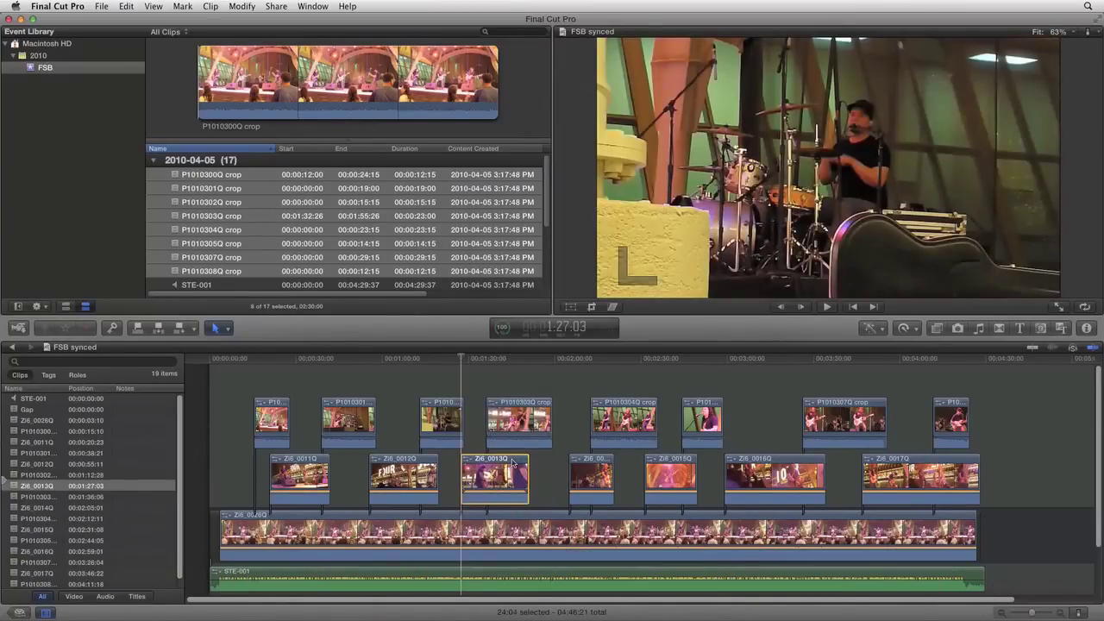
Step: Group clips Zi6_0011Q through Zi6_0017Q into a storyline and delete Zi6_0013Q from it
{"action": "left_click", "coordinate": [916, 485], "text": "shift"}
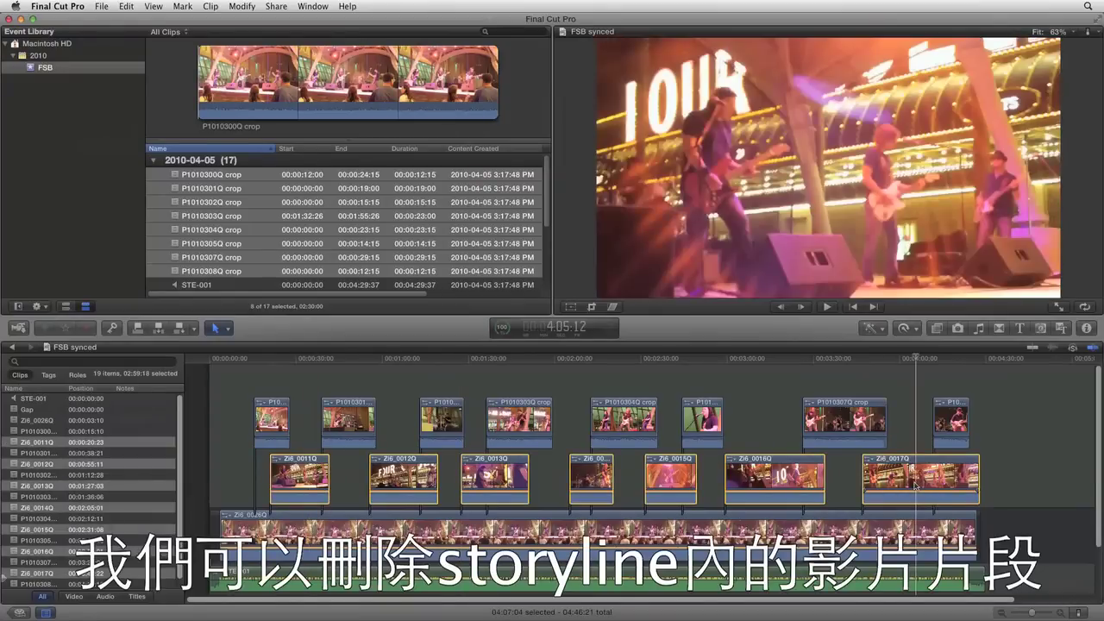
{"action": "key", "text": "super+g"}
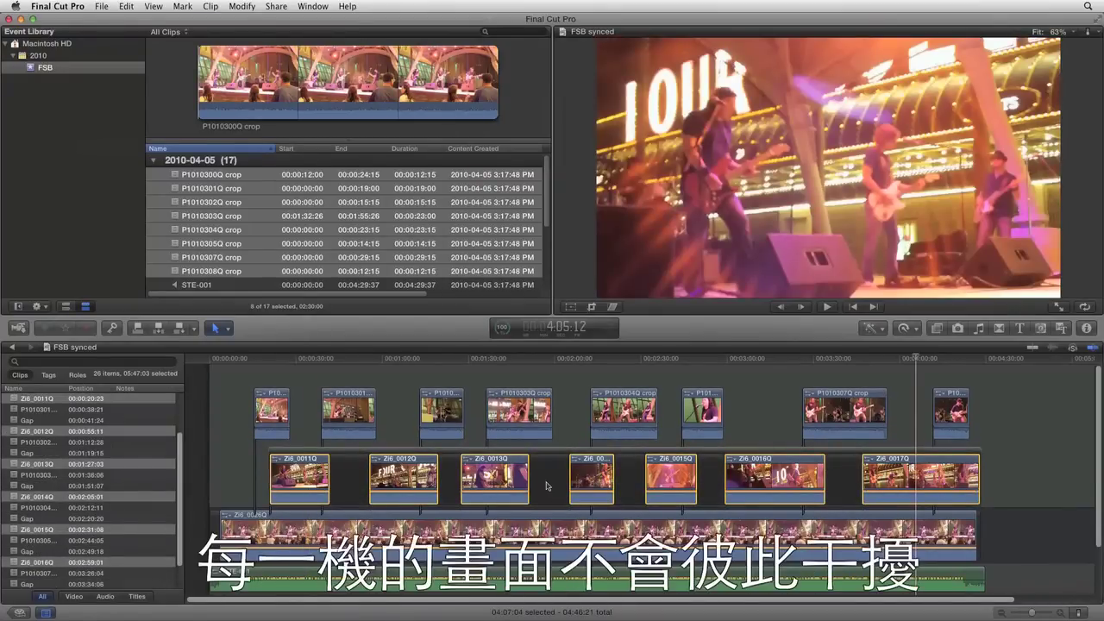
{"action": "left_click", "coordinate": [536, 471]}
{"action": "left_click", "coordinate": [516, 466]}
{"action": "key", "text": "Delete"}
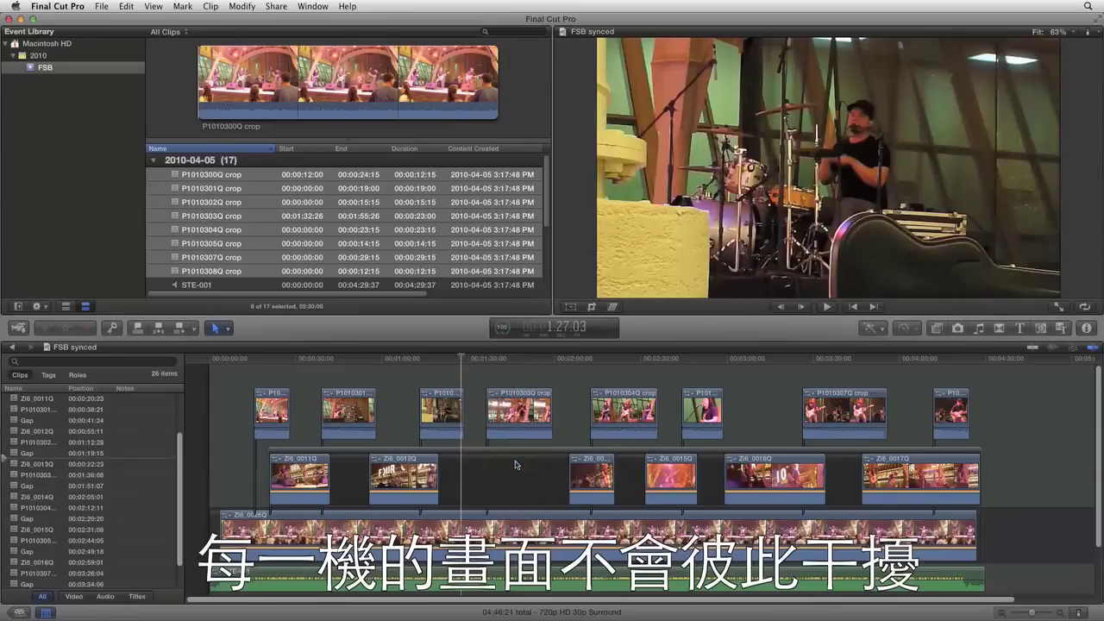